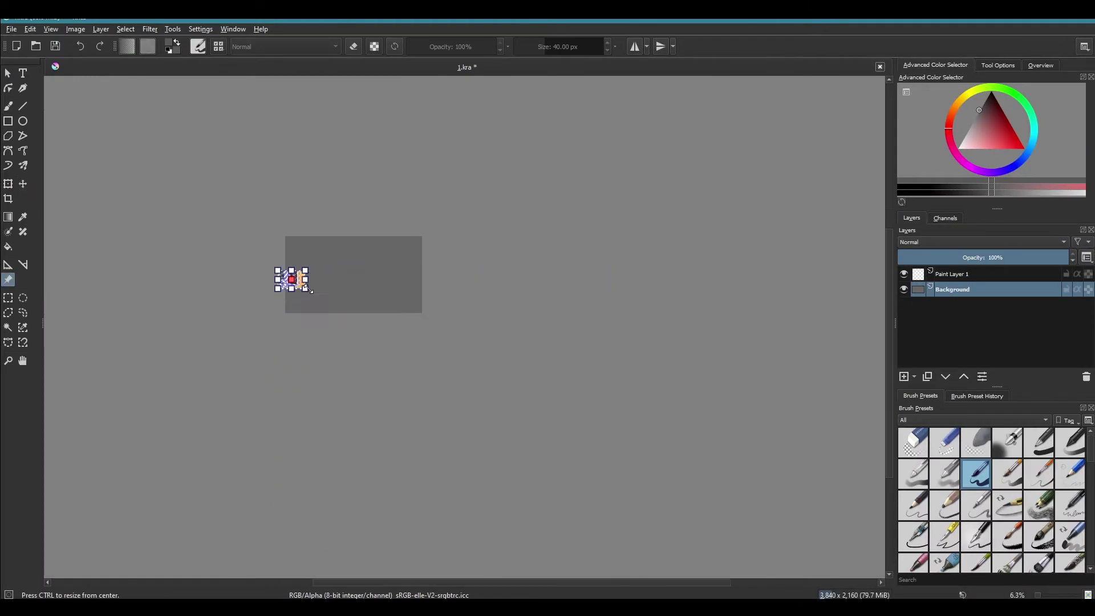
# Confirm the husky reference photo's placement beside the canvas and switch to the Freehand Brush
pyautogui.hotkey('ctrl', 's')
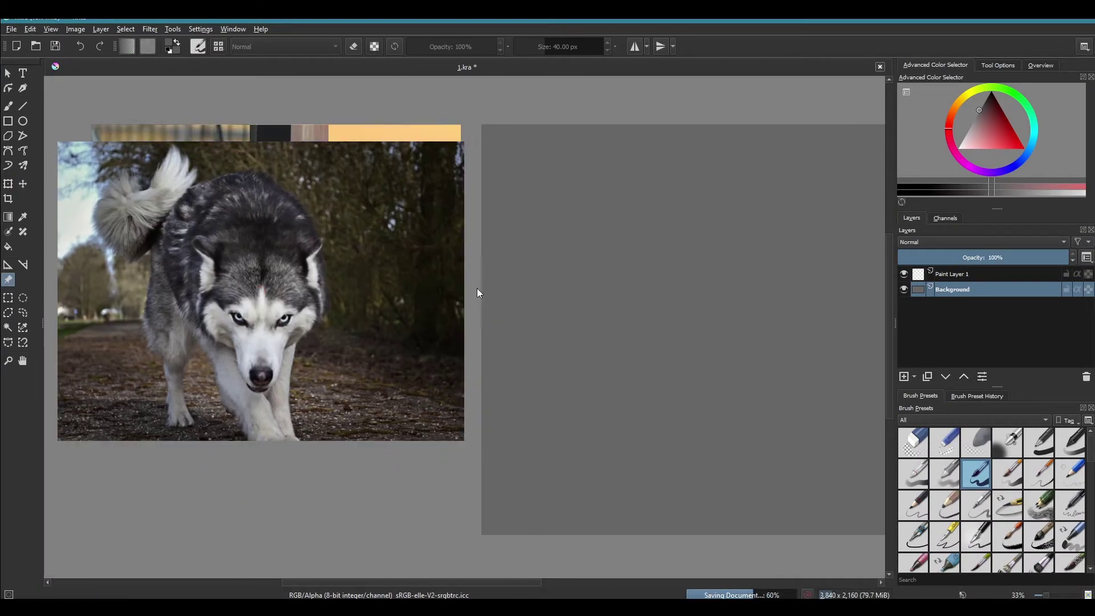
pyautogui.press('b')
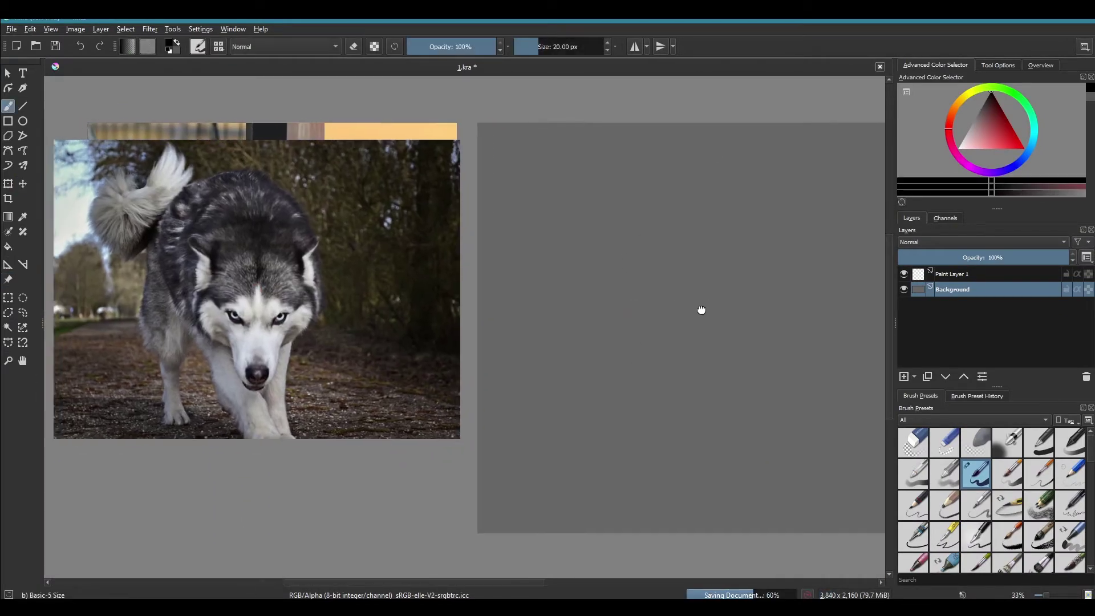
# Rough in the husky's outline, head, back and the lines below its mouth
pyautogui.moveTo(710, 222); pyautogui.dragTo(757, 268)
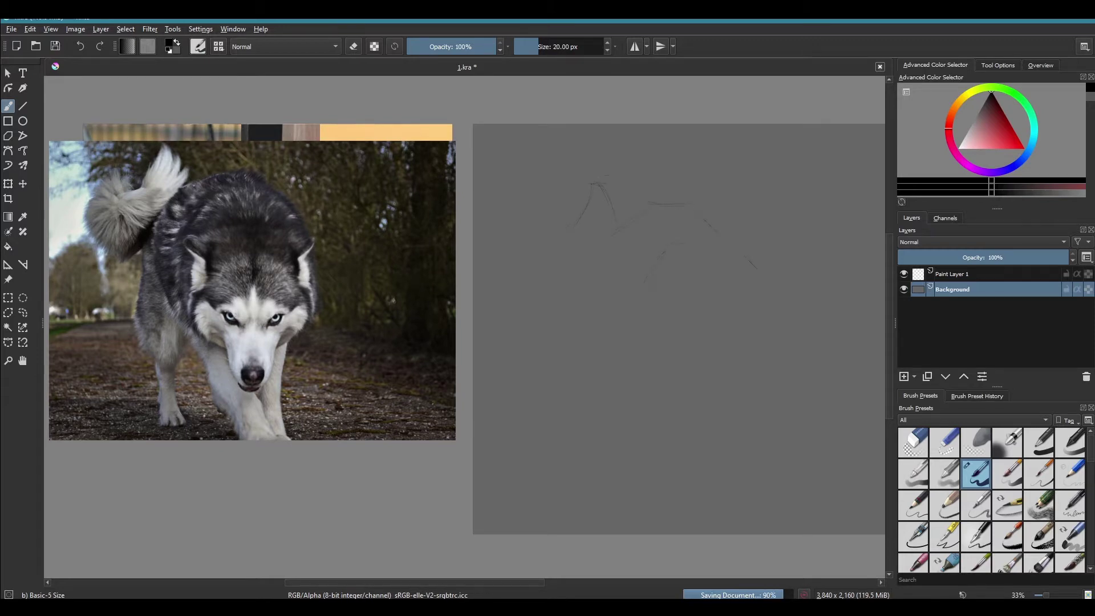
pyautogui.moveTo(576, 285); pyautogui.dragTo(602, 356)
pyautogui.moveTo(741, 259); pyautogui.dragTo(769, 266)
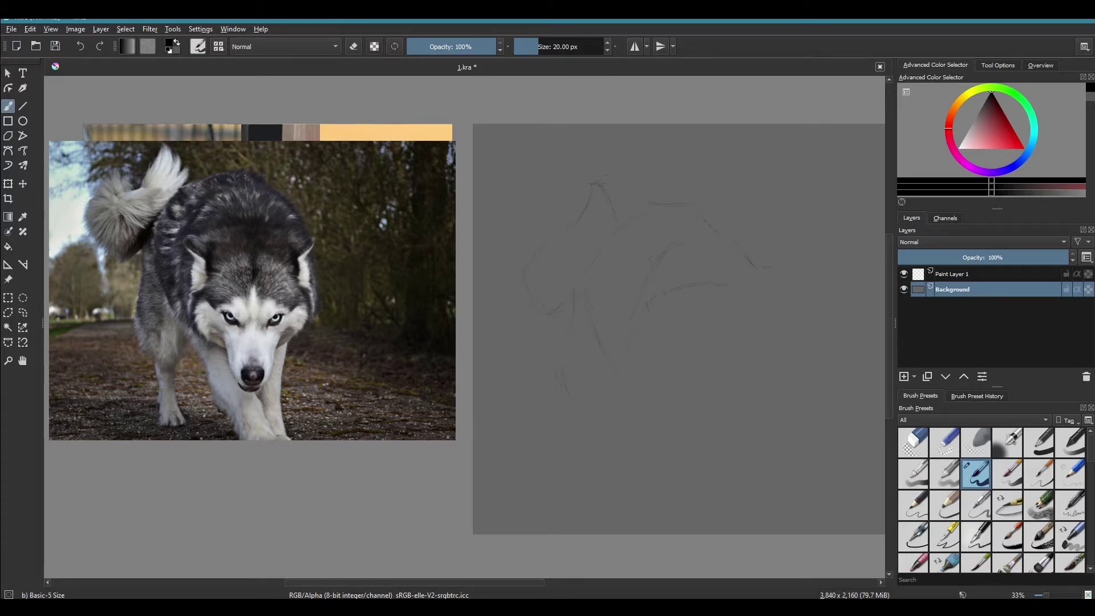
pyautogui.moveTo(647, 301); pyautogui.dragTo(674, 328)
pyautogui.moveTo(763, 279); pyautogui.dragTo(749, 316)
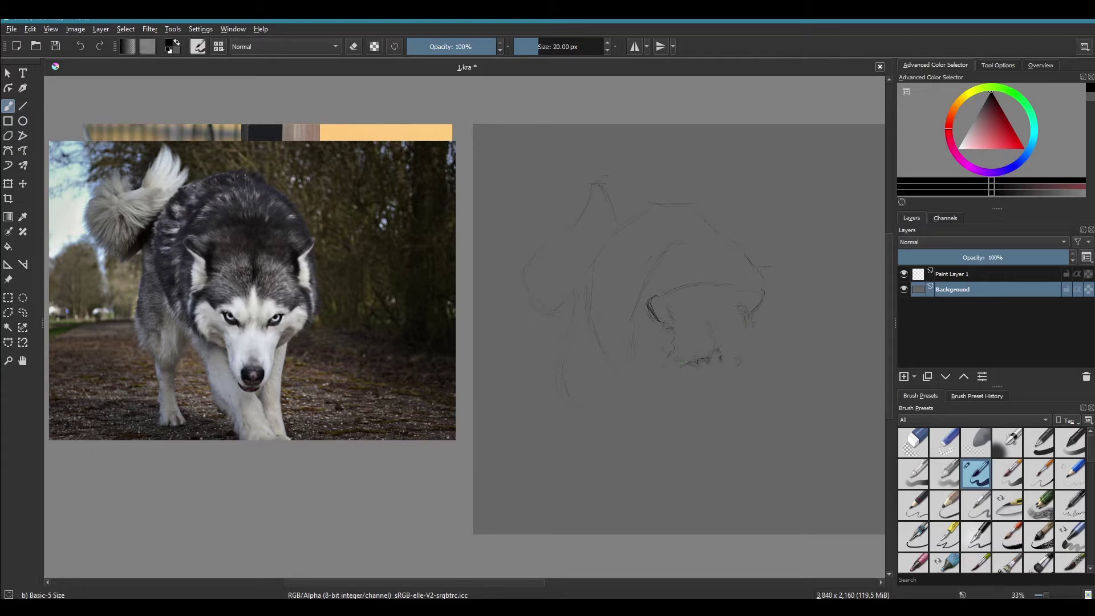
pyautogui.moveTo(684, 380); pyautogui.dragTo(704, 388)
pyautogui.moveTo(755, 379)
pyautogui.mouseDown()
pyautogui.moveTo(716, 392)
pyautogui.moveTo(740, 439)
pyautogui.mouseUp()
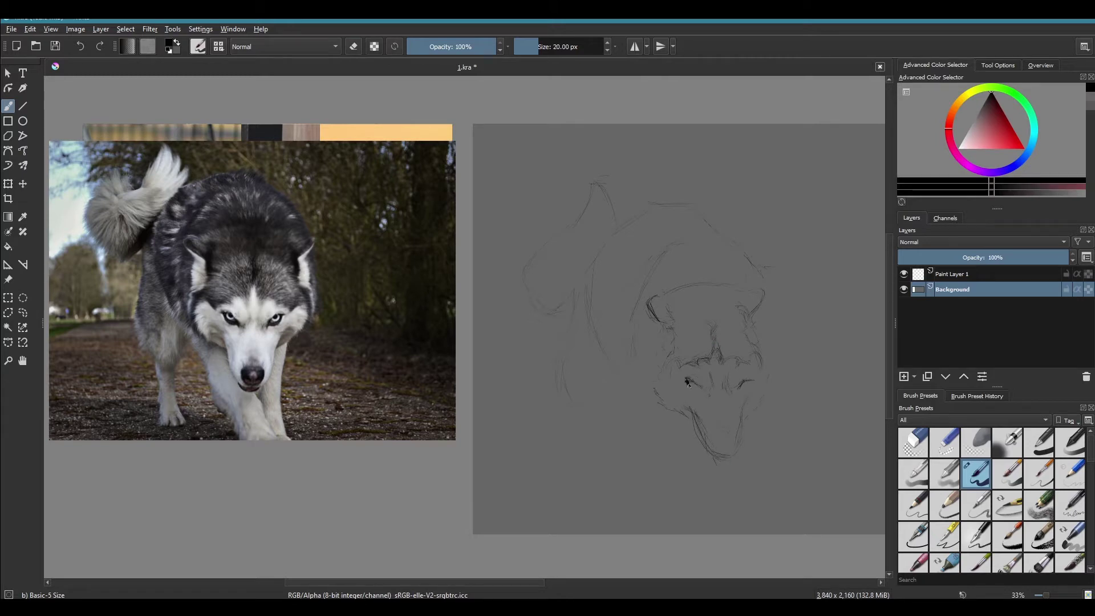
# Draw the husky's almond eyes, dark nose, left cheek fur and right muzzle and jaw
pyautogui.moveTo(686, 381)
pyautogui.mouseDown()
pyautogui.moveTo(701, 390)
pyautogui.moveTo(751, 376)
pyautogui.mouseUp()
pyautogui.moveTo(715, 432); pyautogui.dragTo(719, 447)
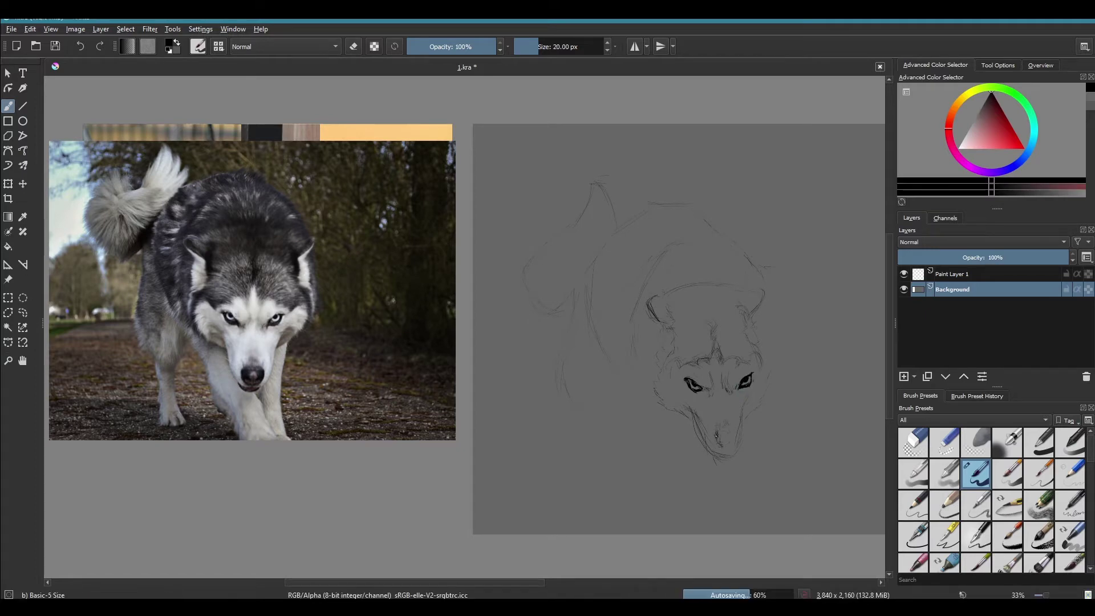
pyautogui.moveTo(656, 365); pyautogui.dragTo(650, 388)
pyautogui.moveTo(715, 436)
pyautogui.mouseDown()
pyautogui.moveTo(735, 454)
pyautogui.moveTo(704, 449)
pyautogui.mouseUp()
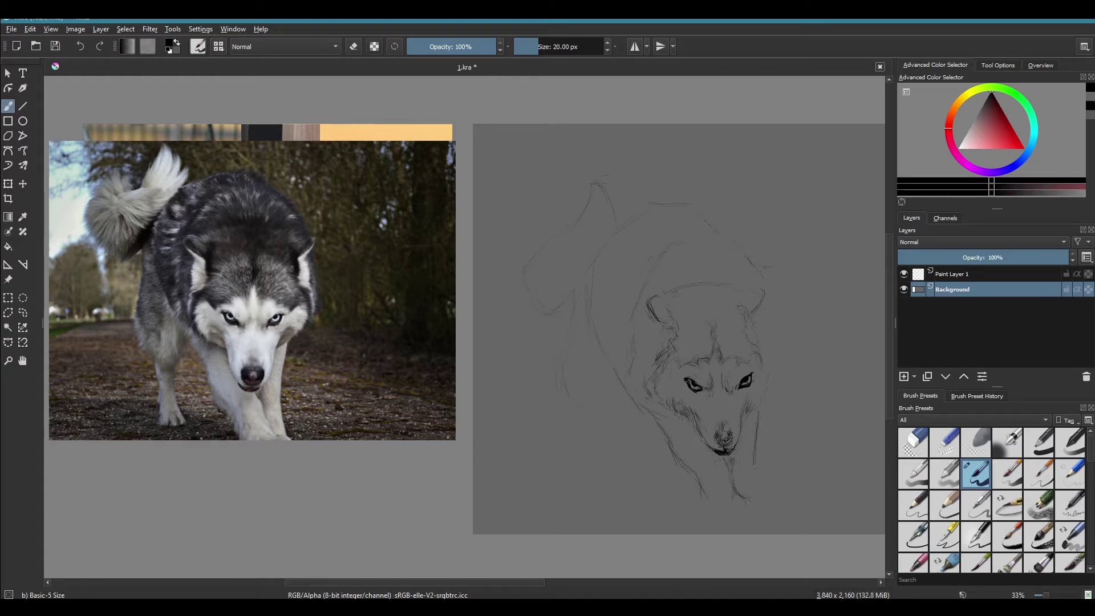
pyautogui.moveTo(756, 411); pyautogui.dragTo(748, 484)
# Add a left-leg line, grey hatching on the dog's left side and the raised tail
pyautogui.keyDown('ctrl'); pyautogui.click(764, 435); pyautogui.keyUp('ctrl')
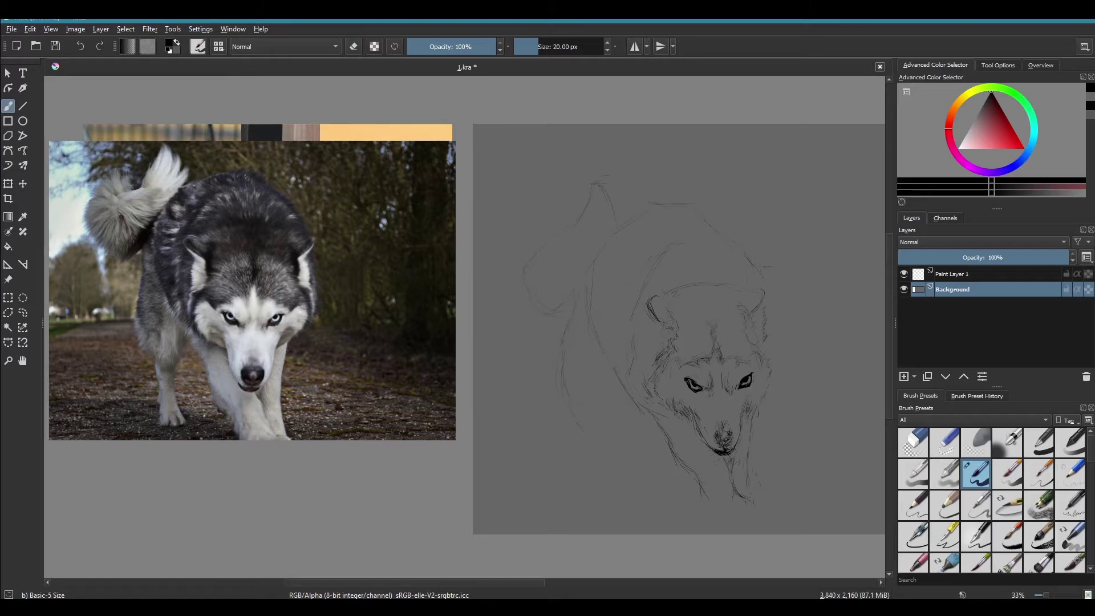
pyautogui.moveTo(606, 438); pyautogui.dragTo(614, 476)
pyautogui.keyDown('ctrl'); pyautogui.click(614, 456); pyautogui.keyUp('ctrl')
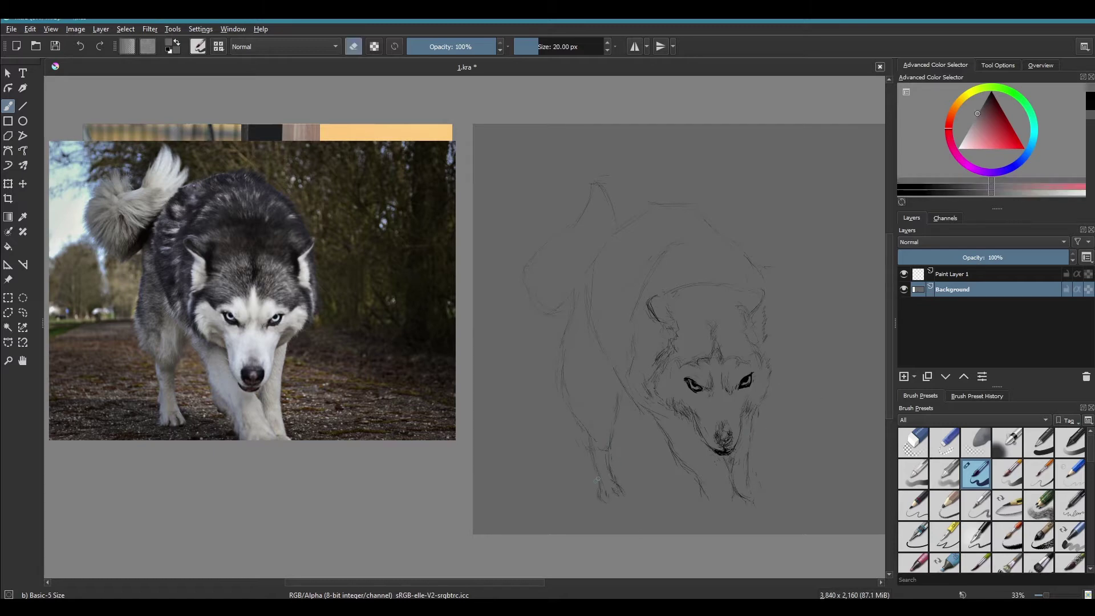
pyautogui.moveTo(588, 371); pyautogui.dragTo(586, 391)
pyautogui.moveTo(591, 339); pyautogui.dragTo(582, 355)
pyautogui.moveTo(579, 330); pyautogui.dragTo(571, 376)
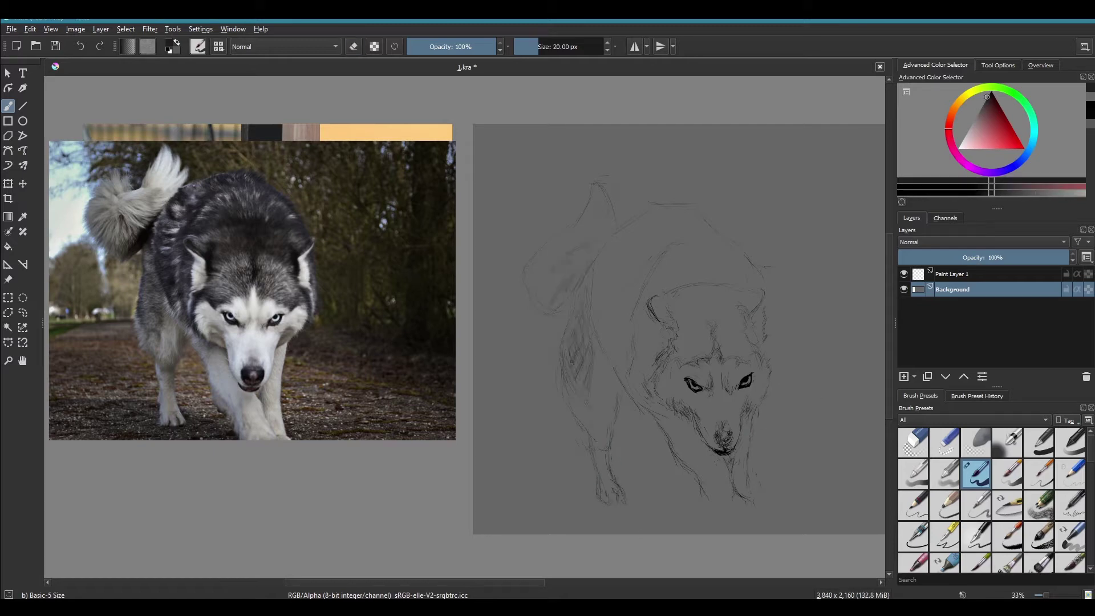
pyautogui.moveTo(568, 319); pyautogui.dragTo(593, 194)
# Darken the nose and add forehead, ear, back-curve and left-cheek fur lines
pyautogui.moveTo(724, 429); pyautogui.dragTo(730, 442)
pyautogui.moveTo(675, 302); pyautogui.dragTo(666, 337)
pyautogui.moveTo(751, 303); pyautogui.dragTo(739, 330)
pyautogui.moveTo(713, 306); pyautogui.dragTo(712, 322)
pyautogui.moveTo(630, 221); pyautogui.dragTo(654, 207)
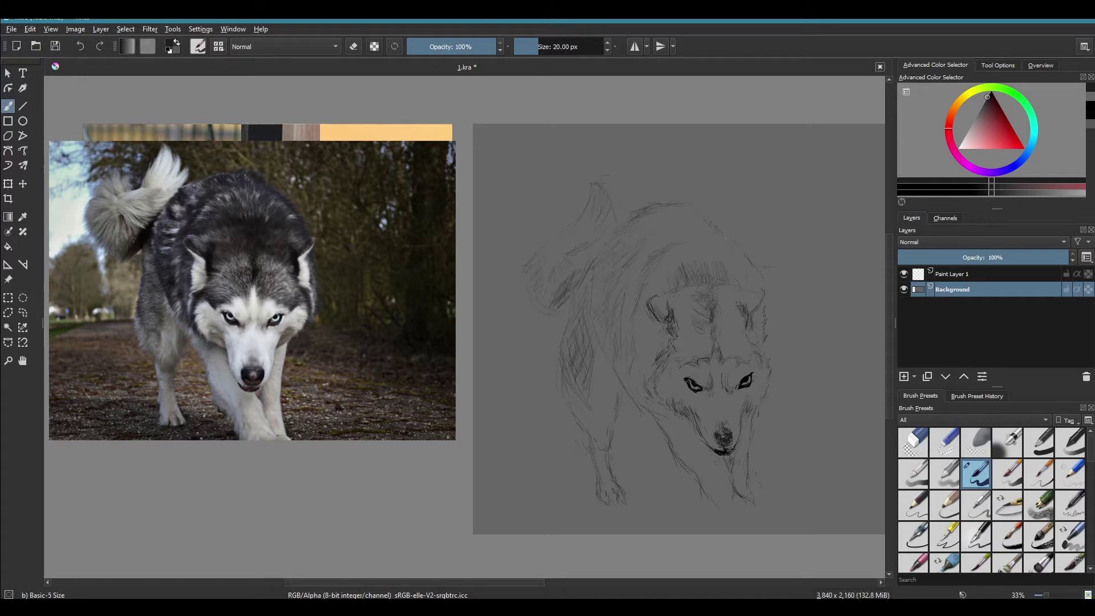
pyautogui.moveTo(654, 343); pyautogui.dragTo(651, 359)
pyautogui.moveTo(653, 365); pyautogui.dragTo(646, 394)
pyautogui.moveTo(668, 296); pyautogui.dragTo(658, 310)
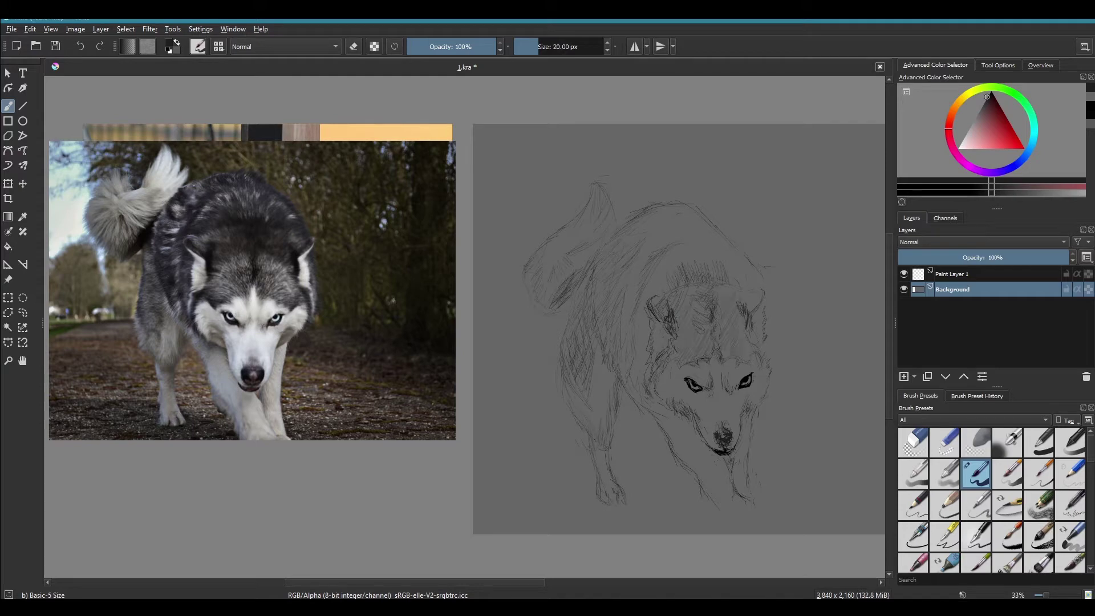
# With Charcoal Rock Soft in black, shade the husky's head, forehead and cheeks
pyautogui.scroll(-2, 992, 501)
pyautogui.click(944, 539)
pyautogui.moveTo(644, 245)
pyautogui.mouseDown()
pyautogui.moveTo(548, 286)
pyautogui.moveTo(613, 359)
pyautogui.mouseUp()
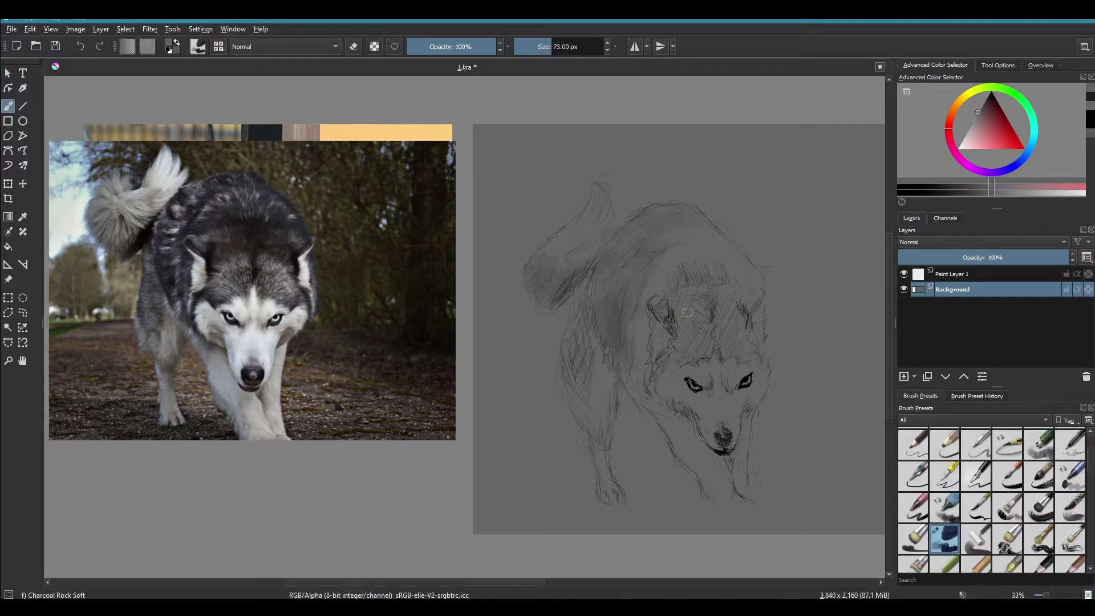
pyautogui.press('d')
pyautogui.moveTo(684, 239); pyautogui.dragTo(681, 332)
pyautogui.moveTo(712, 291)
pyautogui.mouseDown()
pyautogui.moveTo(661, 344)
pyautogui.moveTo(662, 382)
pyautogui.mouseUp()
pyautogui.moveTo(741, 319)
pyautogui.mouseDown()
pyautogui.moveTo(716, 282)
pyautogui.moveTo(750, 302)
pyautogui.mouseUp()
# Add white highlights on the husky's ear, cheeks, face and muzzle
pyautogui.press('x')
pyautogui.moveTo(593, 188); pyautogui.dragTo(599, 237)
pyautogui.moveTo(656, 319); pyautogui.dragTo(653, 354)
pyautogui.moveTo(753, 313); pyautogui.dragTo(750, 345)
pyautogui.moveTo(661, 377); pyautogui.dragTo(713, 428)
pyautogui.moveTo(707, 357); pyautogui.dragTo(761, 388)
pyautogui.moveTo(684, 399); pyautogui.dragTo(764, 376)
# Darken the forehead, neck, body and back with a larger black charcoal brush
pyautogui.press('x')
pyautogui.moveTo(676, 325); pyautogui.dragTo(734, 318)
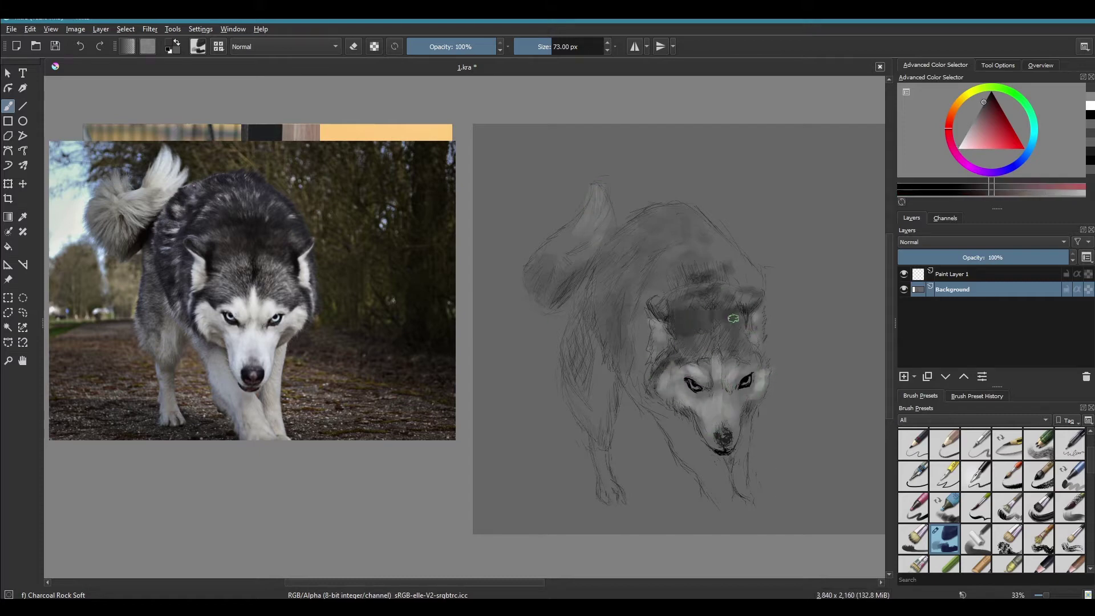
pyautogui.press('x')
pyautogui.moveTo(673, 445); pyautogui.dragTo(719, 490)
pyautogui.moveTo(604, 376); pyautogui.dragTo(599, 473)
pyautogui.press('x')
pyautogui.moveTo(605, 268); pyautogui.dragTo(633, 399)
pyautogui.moveTo(599, 228)
pyautogui.mouseDown()
pyautogui.moveTo(636, 266)
pyautogui.moveTo(753, 273)
pyautogui.mouseUp()
pyautogui.moveTo(536, 253); pyautogui.dragTo(639, 268)
# Save the drawing and add light grey strokes to the husky's tail tip
pyautogui.hotkey('ctrl', 's')
pyautogui.press('/')
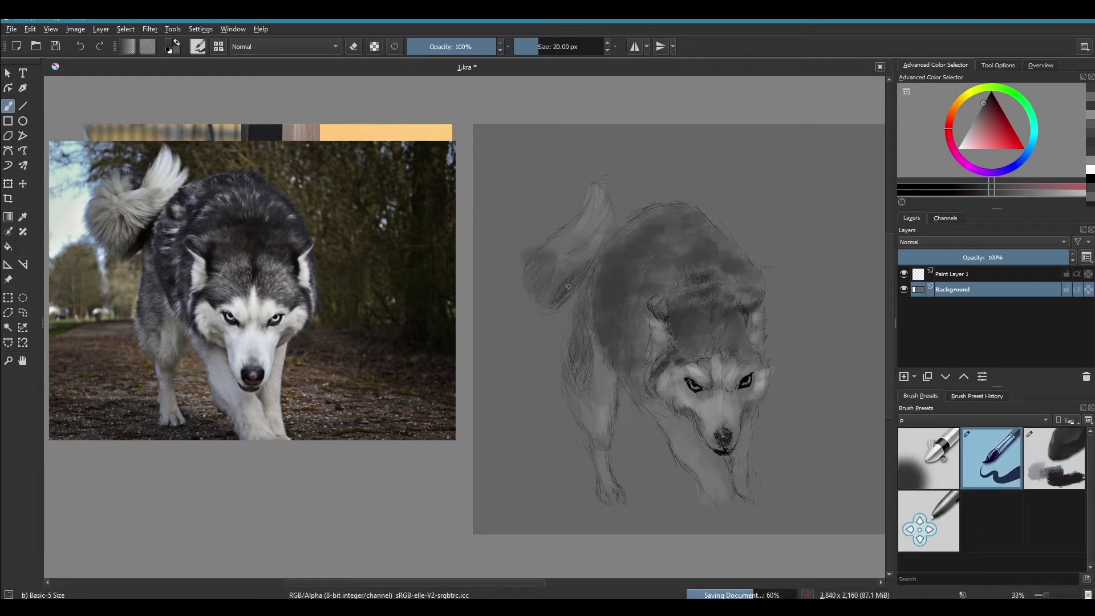
pyautogui.press('x')
pyautogui.moveTo(600, 221); pyautogui.dragTo(594, 181)
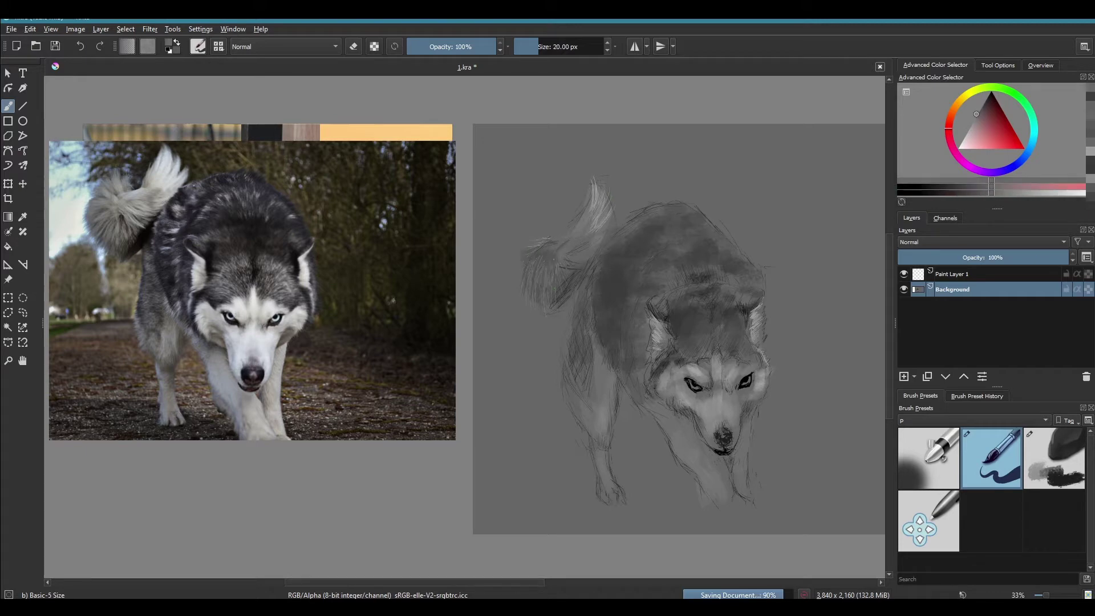
pyautogui.moveTo(570, 252); pyautogui.dragTo(585, 243)
# Copy the husky sketch onto a new layer and scale it down
pyautogui.hotkey('ctrl', 'r')
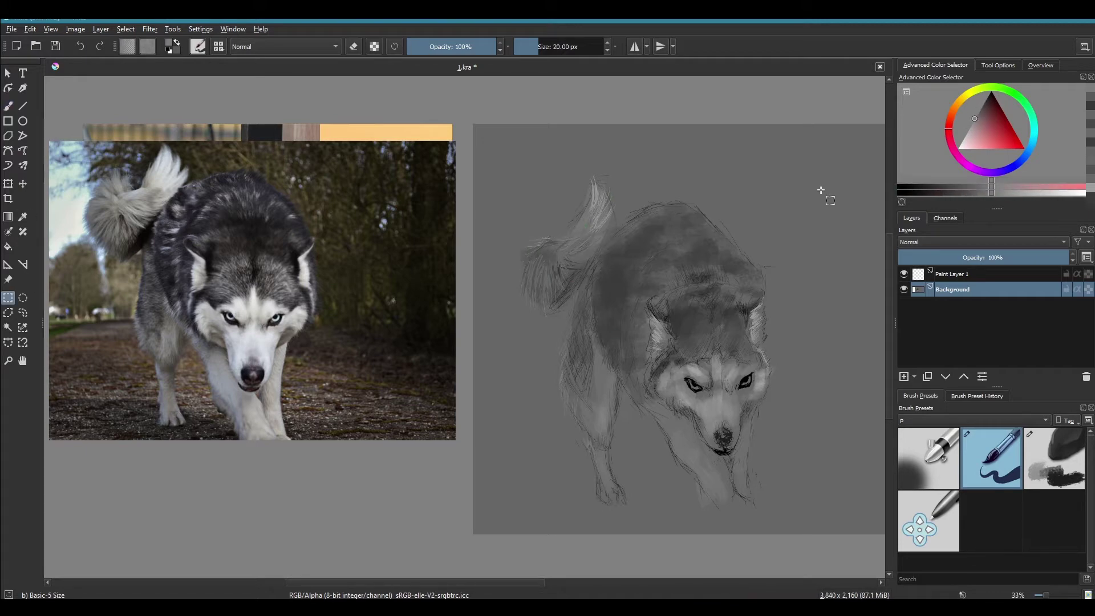
pyautogui.moveTo(787, 144); pyautogui.dragTo(430, 536)
pyautogui.hotkey('ctrl', 'c')
pyautogui.hotkey('ctrl', 'v')
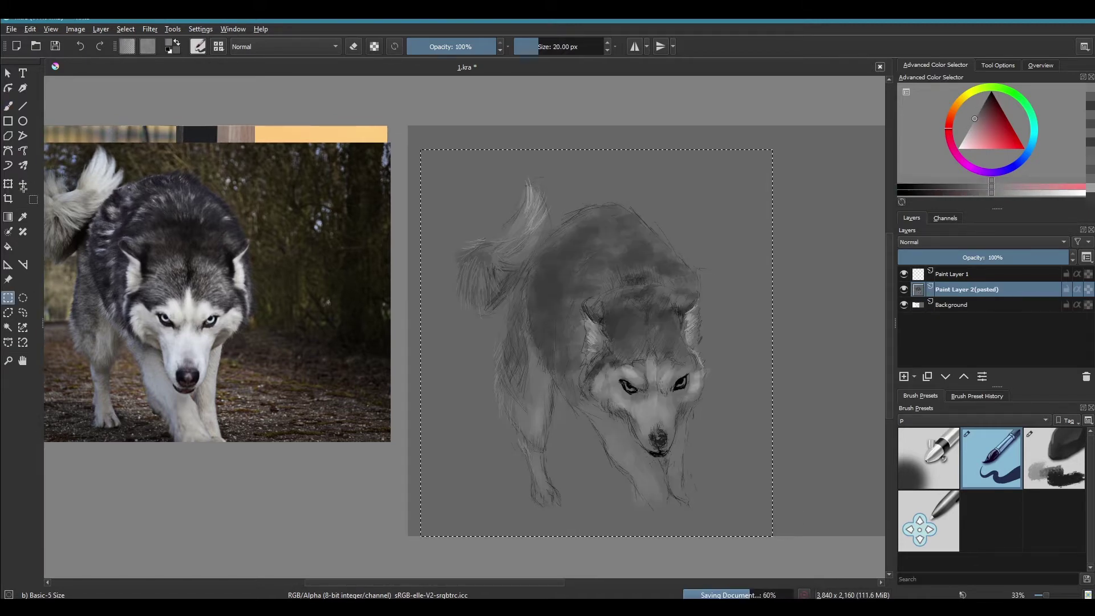
pyautogui.press('b')
pyautogui.click(970, 289)
pyautogui.hotkey('ctrl', 't')
pyautogui.moveTo(558, 188); pyautogui.dragTo(735, 343)
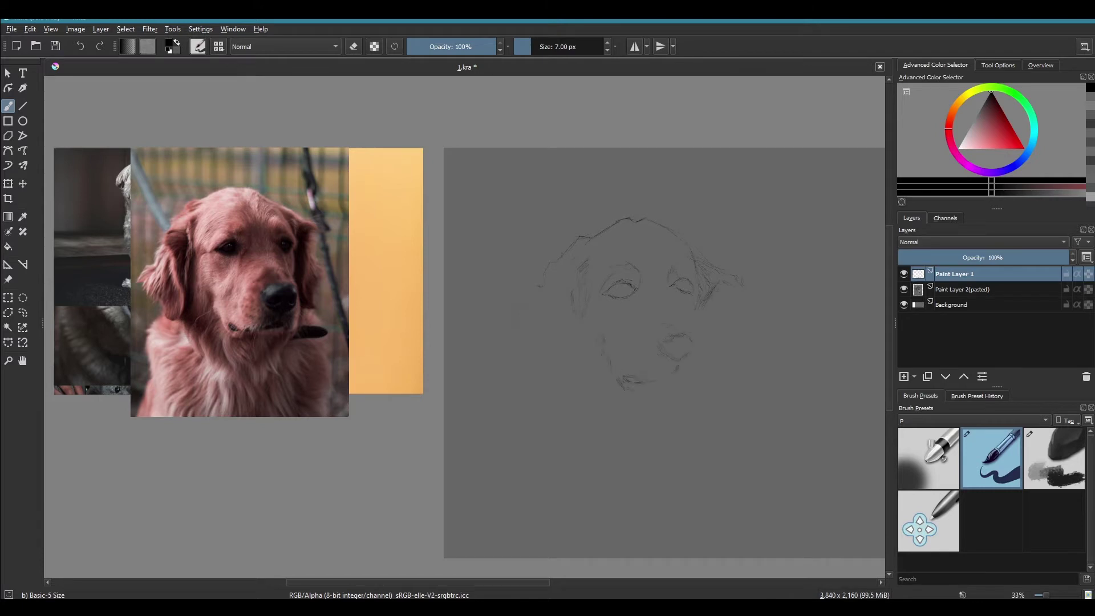
# Sketch the retriever's neck line, hatch its left ear and shade the nose
pyautogui.moveTo(556, 365); pyautogui.dragTo(512, 495)
pyautogui.moveTo(587, 341)
pyautogui.mouseDown()
pyautogui.moveTo(576, 365)
pyautogui.moveTo(597, 414)
pyautogui.mouseUp()
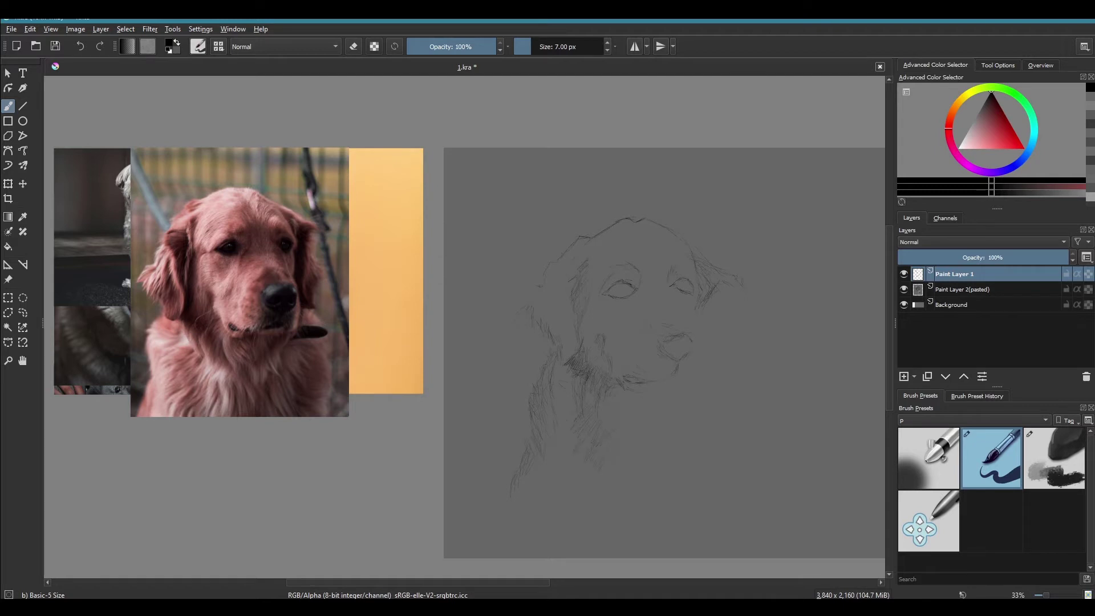
pyautogui.moveTo(577, 279); pyautogui.dragTo(561, 313)
pyautogui.moveTo(587, 283)
pyautogui.mouseDown()
pyautogui.moveTo(581, 333)
pyautogui.moveTo(560, 343)
pyautogui.mouseUp()
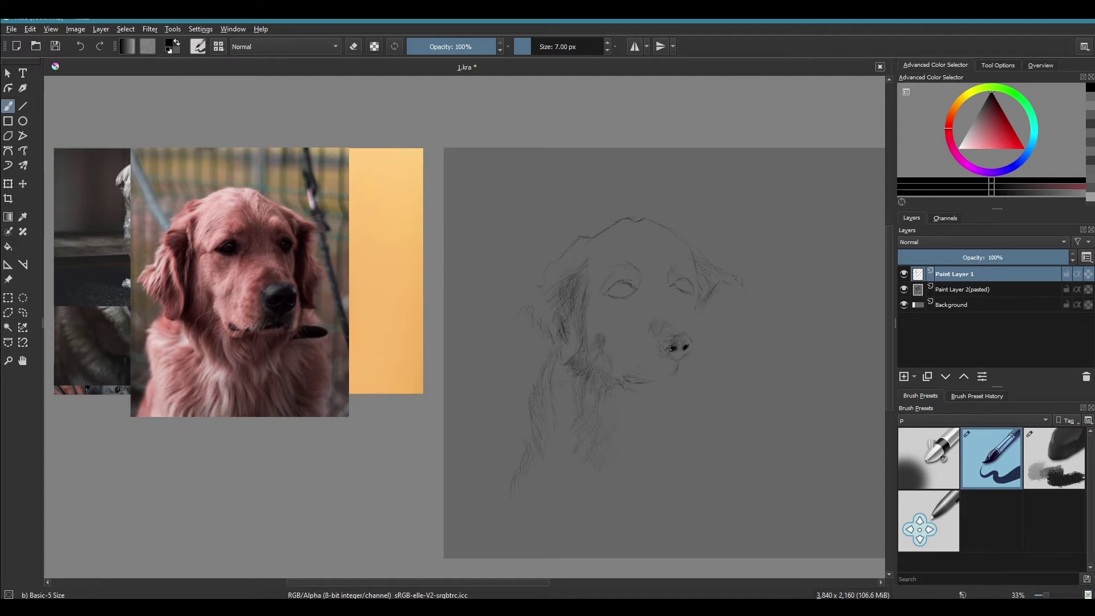
pyautogui.moveTo(688, 335); pyautogui.dragTo(691, 349)
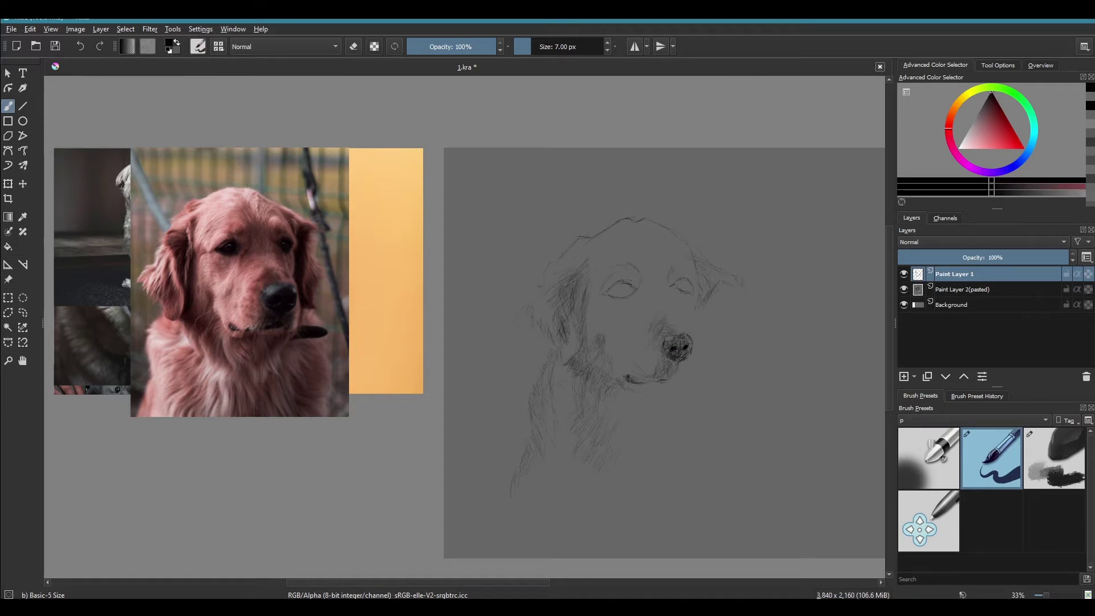
# Darken the retriever's left eye and mark the mouth corner in black
pyautogui.keyDown('ctrl'); pyautogui.click(707, 380); pyautogui.keyUp('ctrl')
pyautogui.moveTo(608, 289)
pyautogui.mouseDown()
pyautogui.moveTo(638, 292)
pyautogui.moveTo(628, 290)
pyautogui.mouseUp()
pyautogui.press('d')
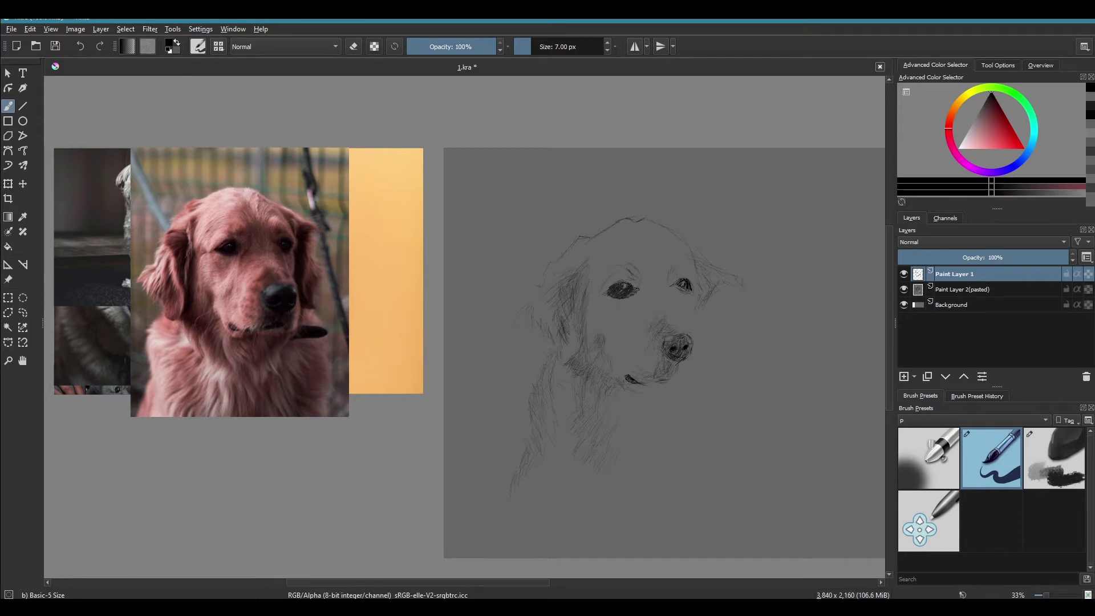
pyautogui.moveTo(678, 376); pyautogui.dragTo(684, 381)
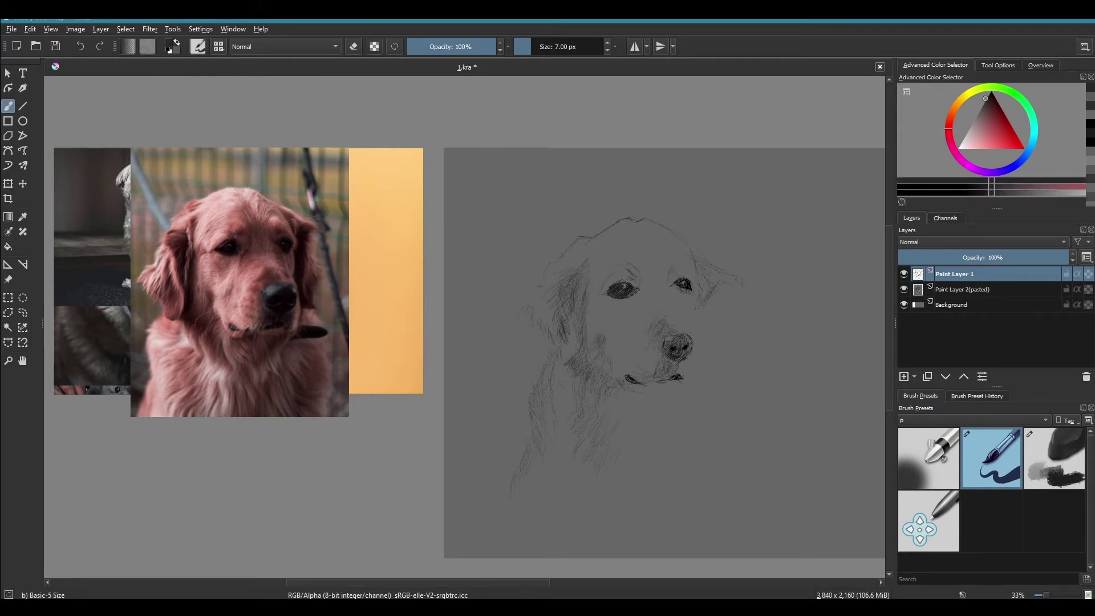
pyautogui.keyDown('ctrl'); pyautogui.click(678, 378); pyautogui.keyUp('ctrl')
pyautogui.press('d')
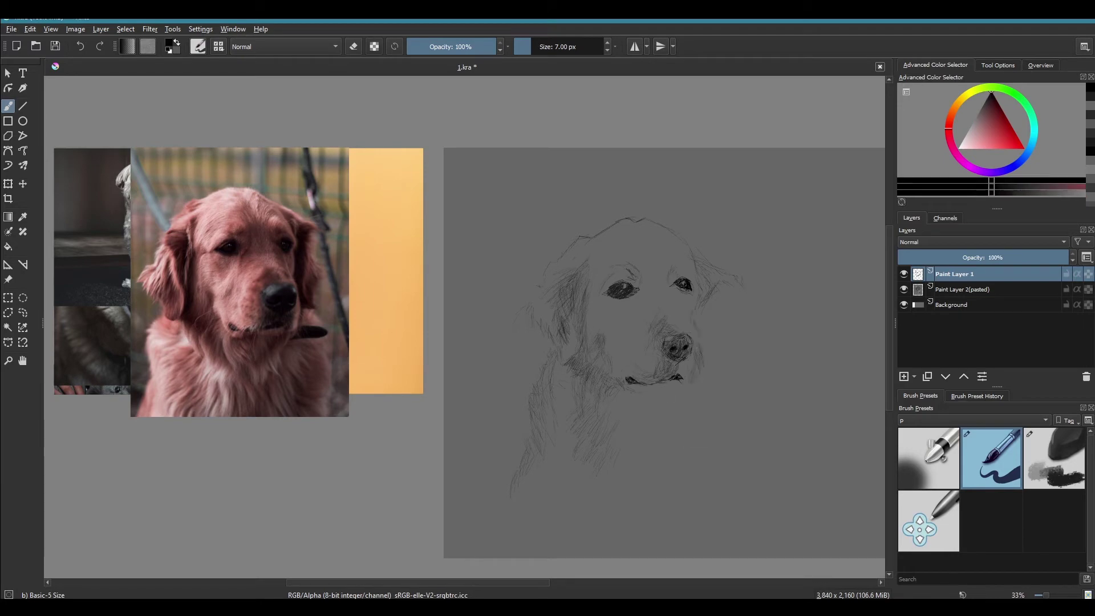
# Hatch the retriever's right ear and mirror the canvas to check proportions
pyautogui.moveTo(686, 250); pyautogui.dragTo(701, 281)
pyautogui.moveTo(721, 289); pyautogui.dragTo(699, 335)
pyautogui.keyDown('ctrl'); pyautogui.click(707, 307); pyautogui.keyUp('ctrl')
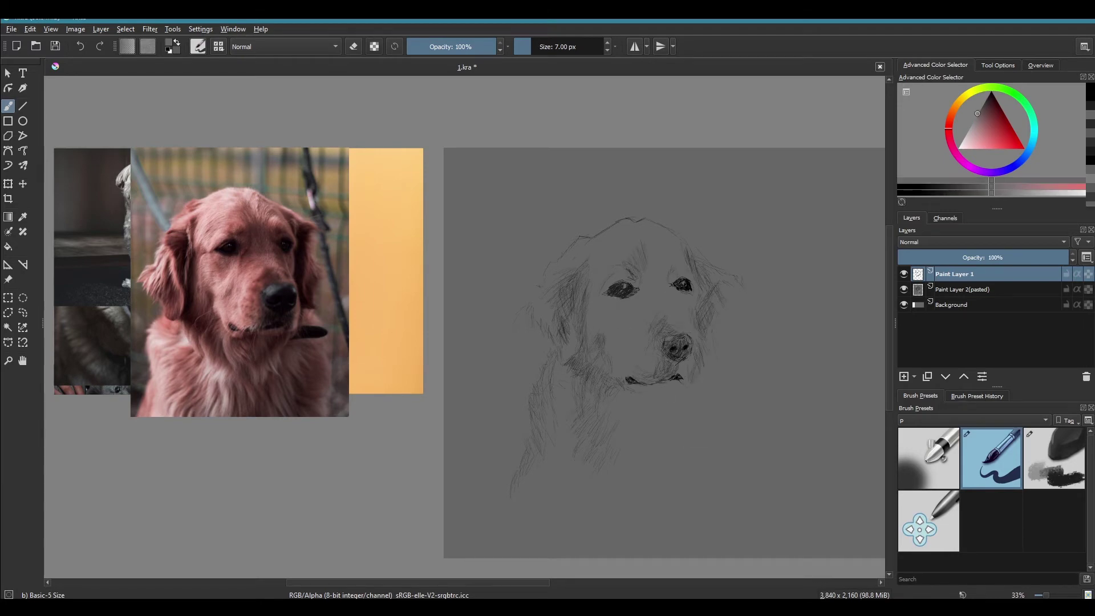
pyautogui.press('m')
pyautogui.press('m')
pyautogui.keyDown('ctrl'); pyautogui.click(714, 345); pyautogui.keyUp('ctrl')
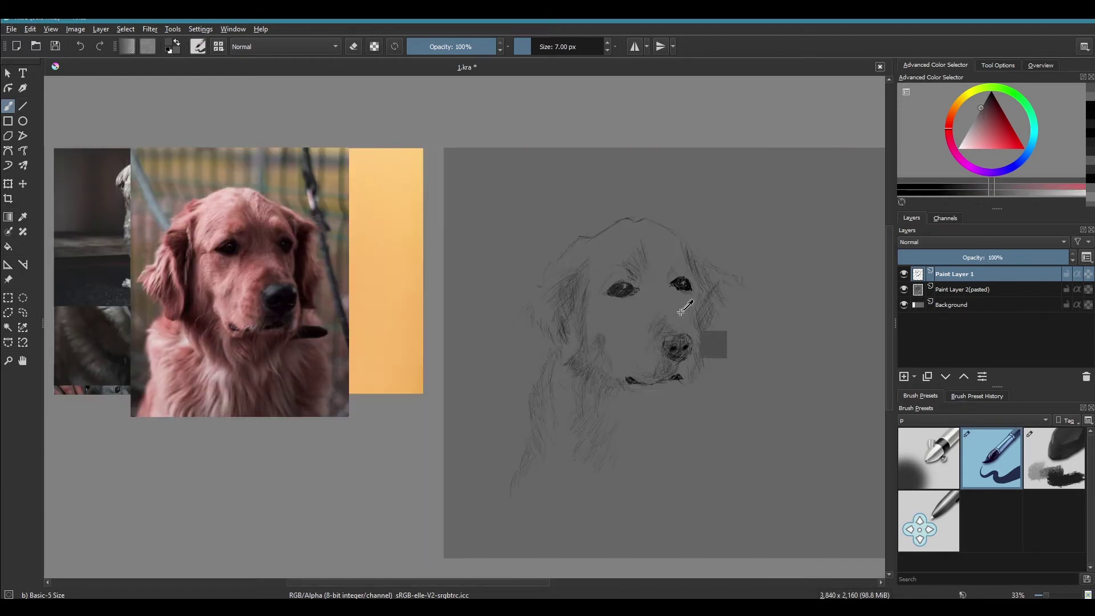
pyautogui.press('d')
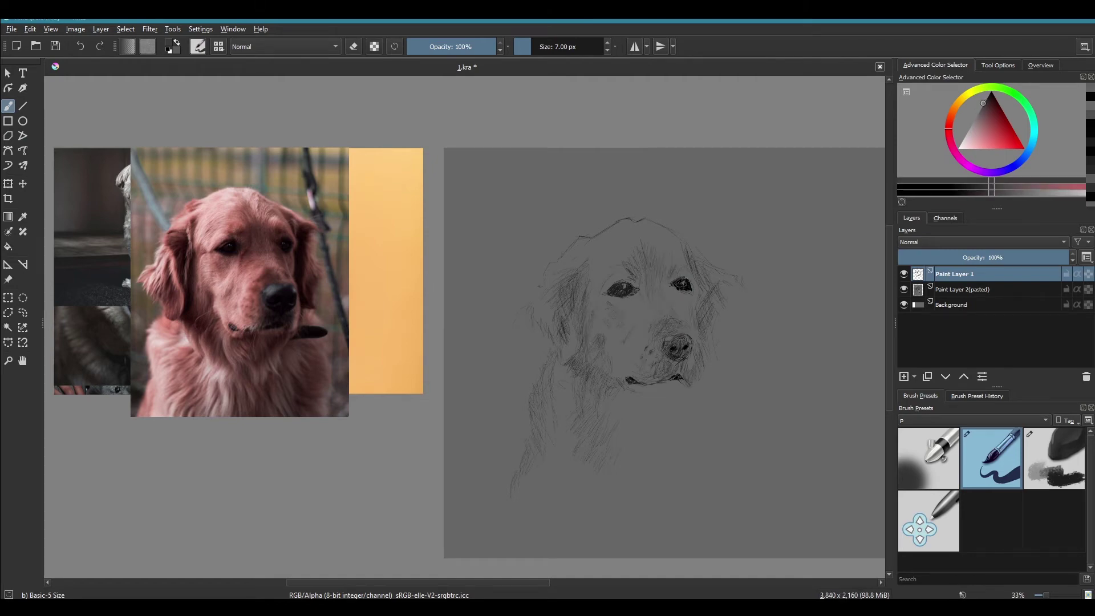
# Hatch both cheeks, draw the dark collar, and add Paint Layer 2 for shading
pyautogui.moveTo(724, 297); pyautogui.dragTo(714, 353)
pyautogui.moveTo(703, 270); pyautogui.dragTo(699, 341)
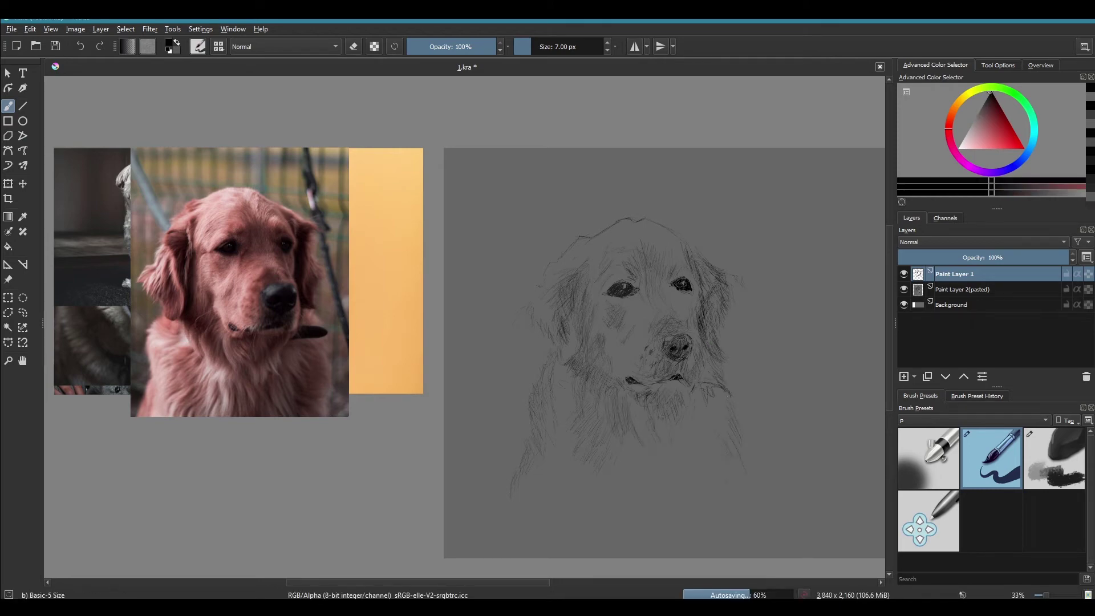
pyautogui.moveTo(692, 388); pyautogui.dragTo(729, 395)
pyautogui.moveTo(583, 296); pyautogui.dragTo(572, 349)
pyautogui.moveTo(581, 270); pyautogui.dragTo(587, 337)
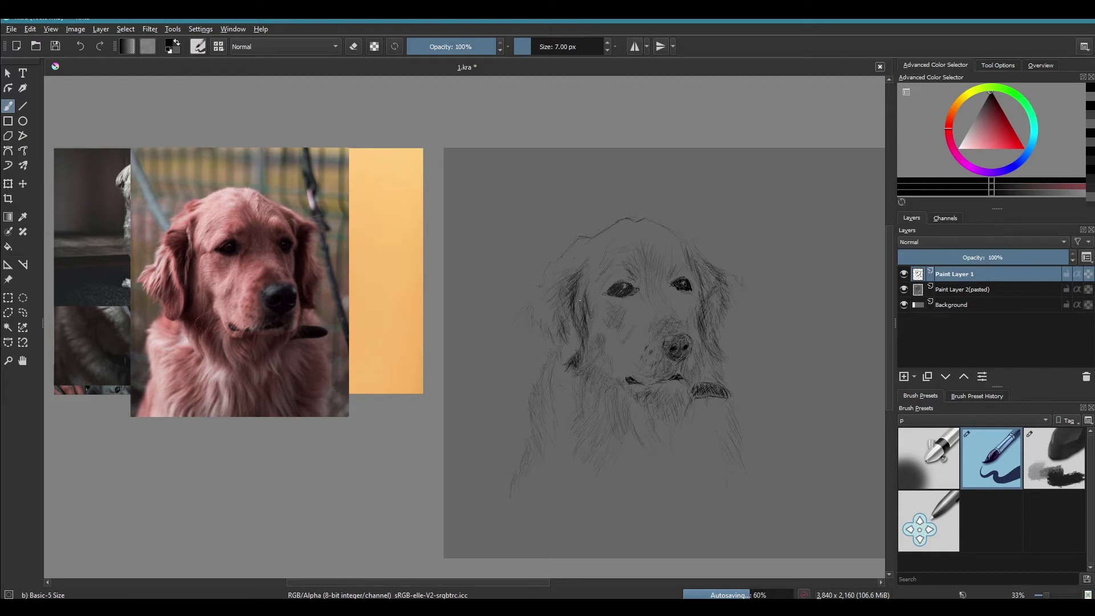
pyautogui.press('/')
# Shade the retriever's cheeks, chest and muzzle with soft charcoal
pyautogui.press('Insert')
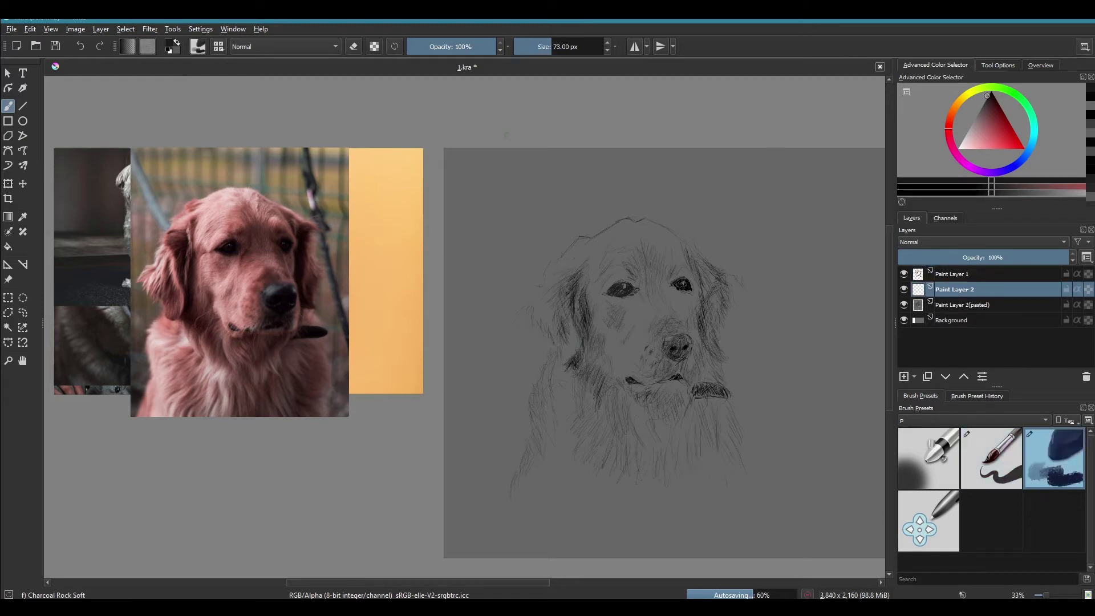
pyautogui.moveTo(576, 273); pyautogui.dragTo(570, 354)
pyautogui.moveTo(707, 274); pyautogui.dragTo(705, 351)
pyautogui.moveTo(667, 411); pyautogui.dragTo(668, 444)
pyautogui.moveTo(561, 380)
pyautogui.mouseDown()
pyautogui.moveTo(581, 459)
pyautogui.moveTo(522, 499)
pyautogui.mouseUp()
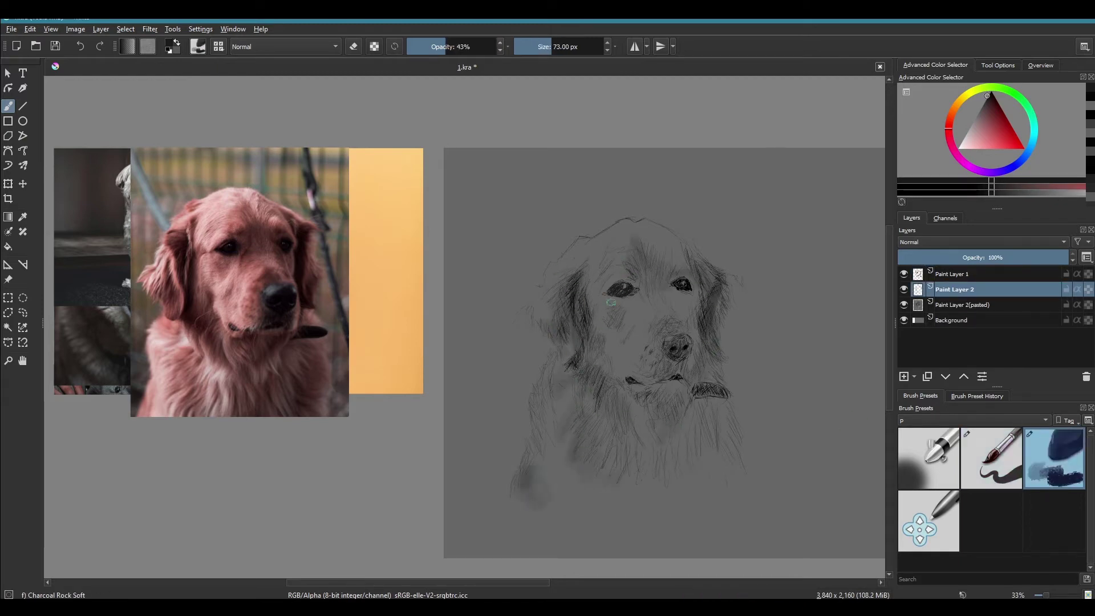
pyautogui.moveTo(639, 288)
pyautogui.mouseDown()
pyautogui.moveTo(667, 299)
pyautogui.moveTo(641, 308)
pyautogui.moveTo(656, 371)
pyautogui.moveTo(690, 380)
pyautogui.moveTo(707, 473)
pyautogui.mouseUp()
# Lighten the retriever's forehead, face and eye area with white charcoal
pyautogui.press('/')
pyautogui.press('x')
pyautogui.moveTo(525, 295); pyautogui.dragTo(557, 349)
pyautogui.hotkey('ctrl', 'z')
pyautogui.press('/')
pyautogui.moveTo(600, 234); pyautogui.dragTo(624, 259)
pyautogui.moveTo(548, 293); pyautogui.dragTo(604, 325)
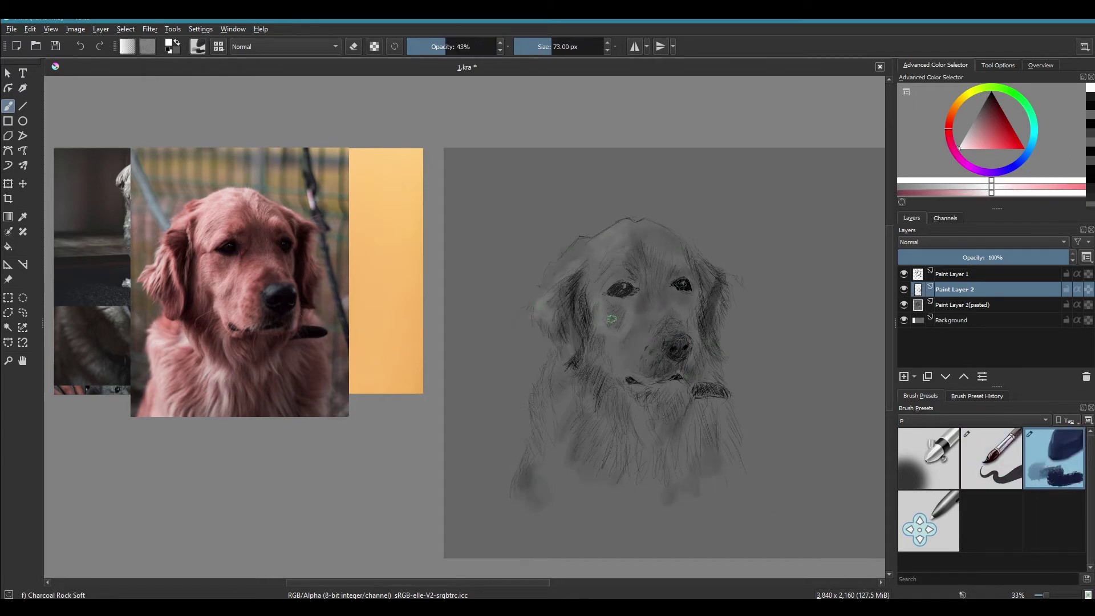
pyautogui.moveTo(610, 368); pyautogui.dragTo(645, 302)
pyautogui.moveTo(630, 228)
pyautogui.mouseDown()
pyautogui.moveTo(684, 284)
pyautogui.moveTo(693, 319)
pyautogui.mouseUp()
# Darken the eye and right side of the face, and enlarge the brush to 15 px
pyautogui.press('x')
pyautogui.moveTo(704, 274); pyautogui.dragTo(710, 393)
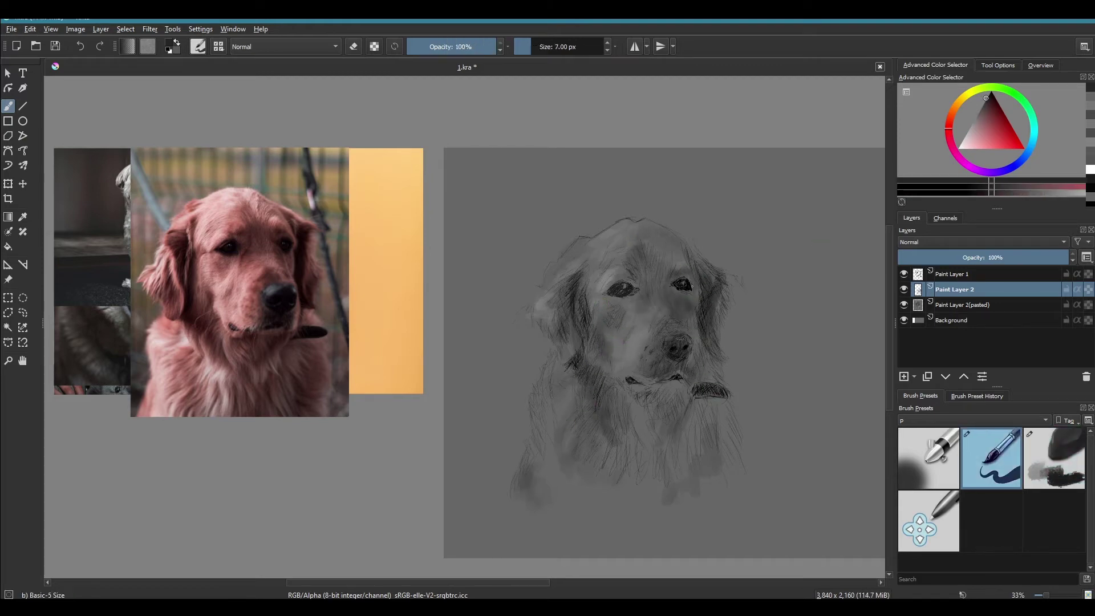
pyautogui.press('/')
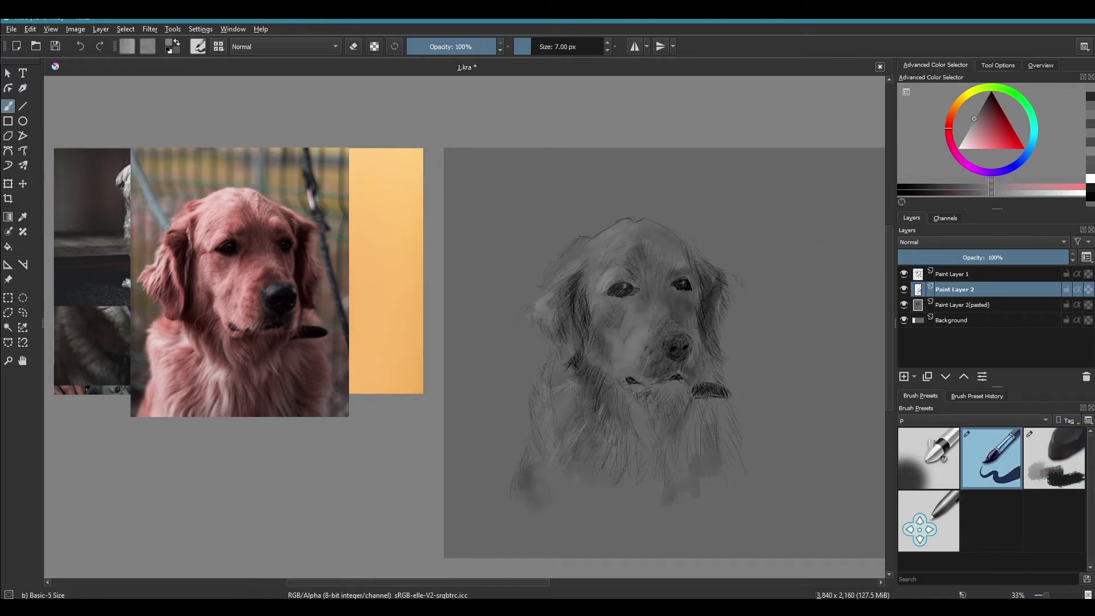
pyautogui.press(']')
pyautogui.press(']')
pyautogui.press(']')
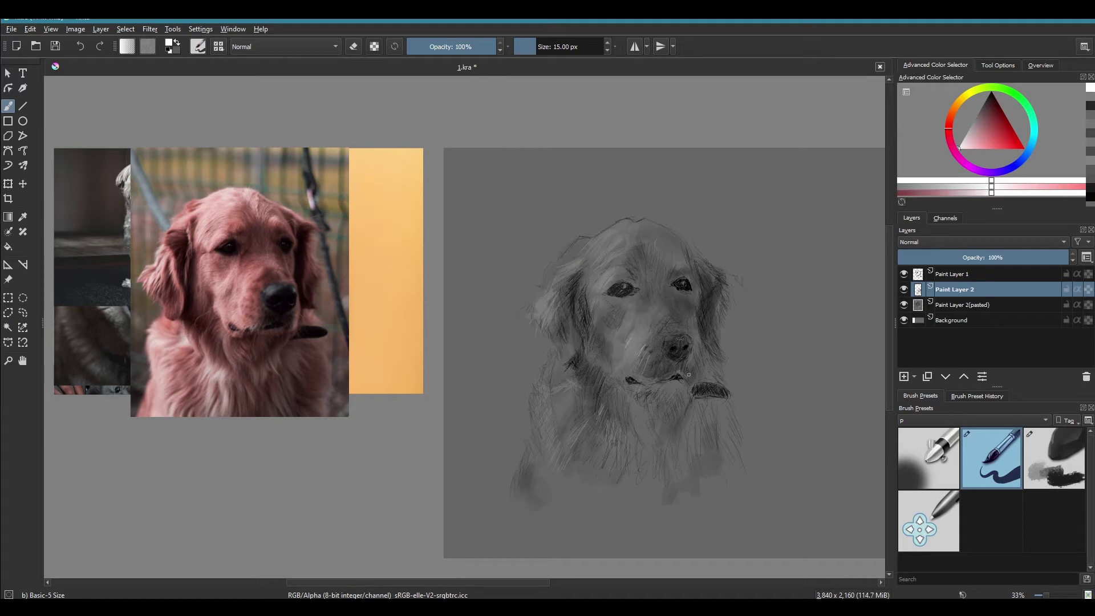
pyautogui.press('/')
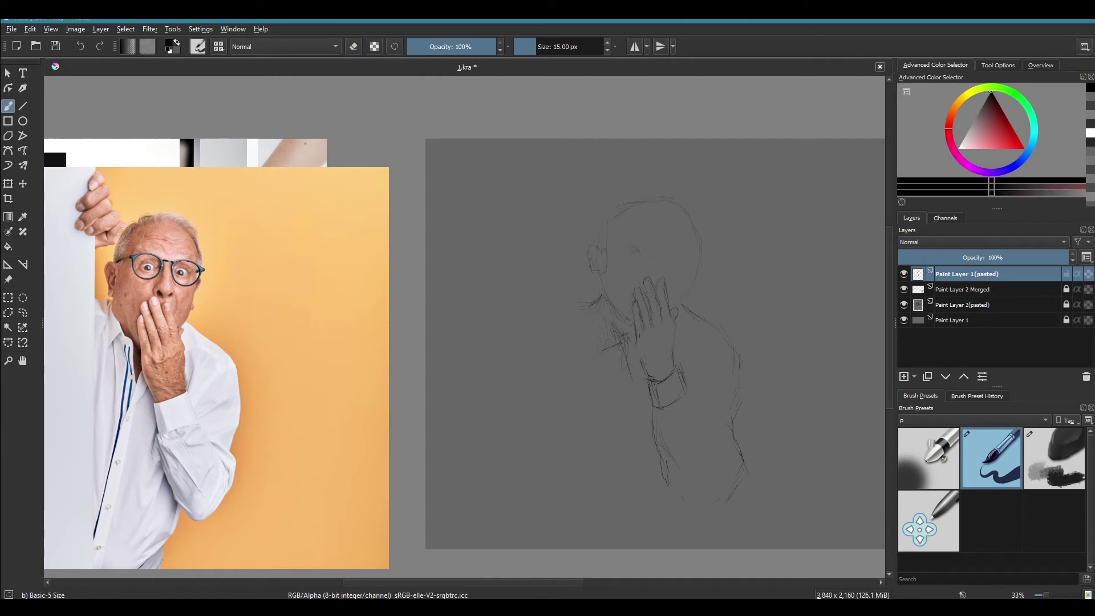
# Outline the old man's jaw, hand and ear, and redraw the right glasses lens
pyautogui.moveTo(614, 363)
pyautogui.mouseDown()
pyautogui.moveTo(627, 317)
pyautogui.moveTo(614, 309)
pyautogui.mouseUp()
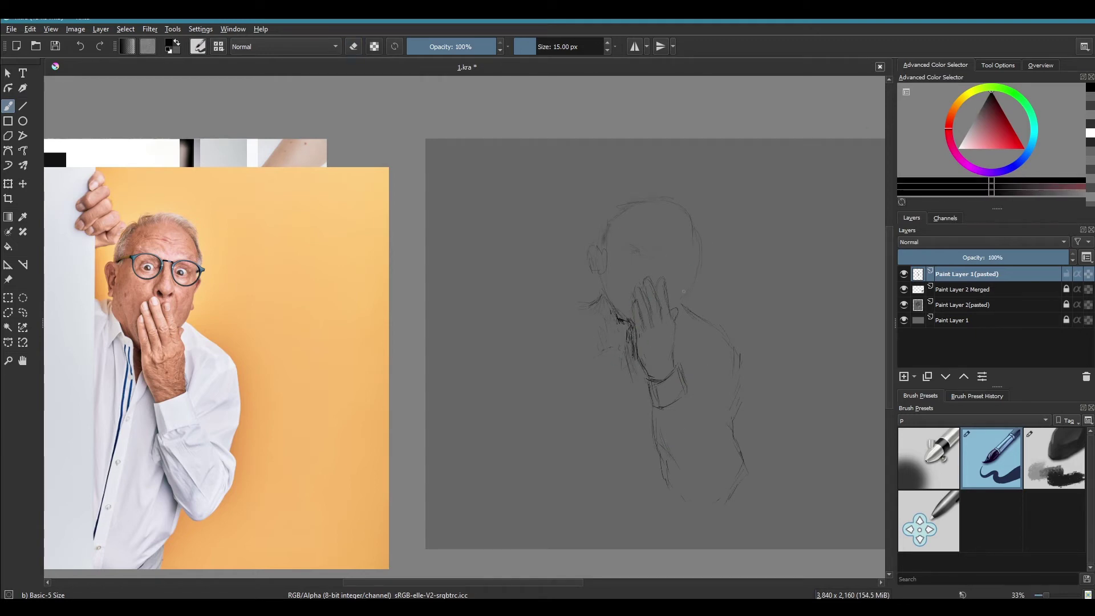
pyautogui.moveTo(595, 259); pyautogui.dragTo(599, 277)
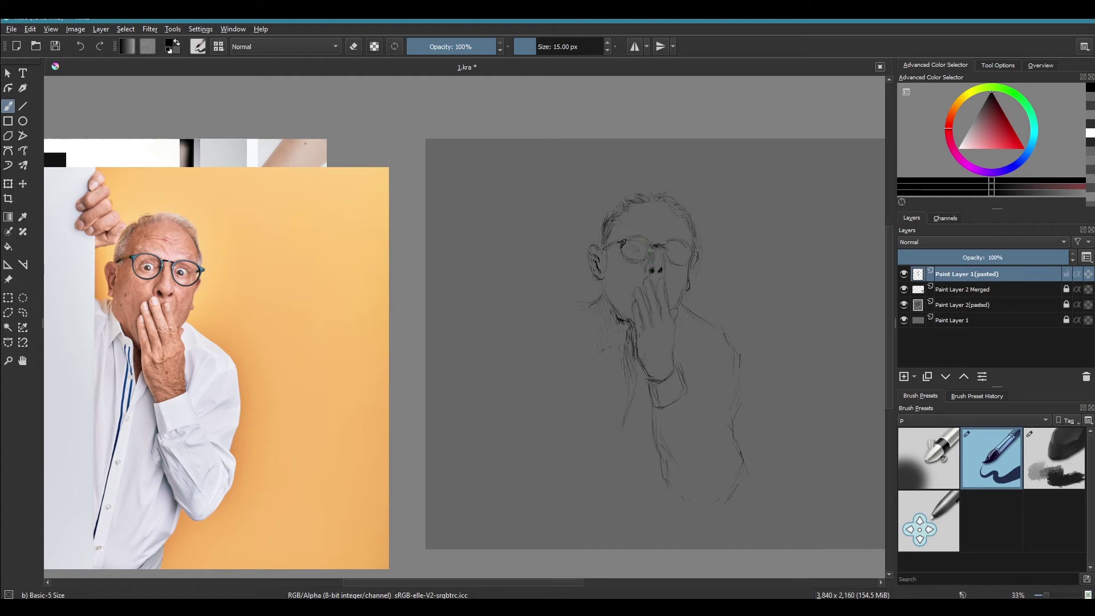
pyautogui.moveTo(672, 242)
pyautogui.mouseDown()
pyautogui.moveTo(693, 251)
pyautogui.moveTo(690, 262)
pyautogui.moveTo(671, 240)
pyautogui.mouseUp()
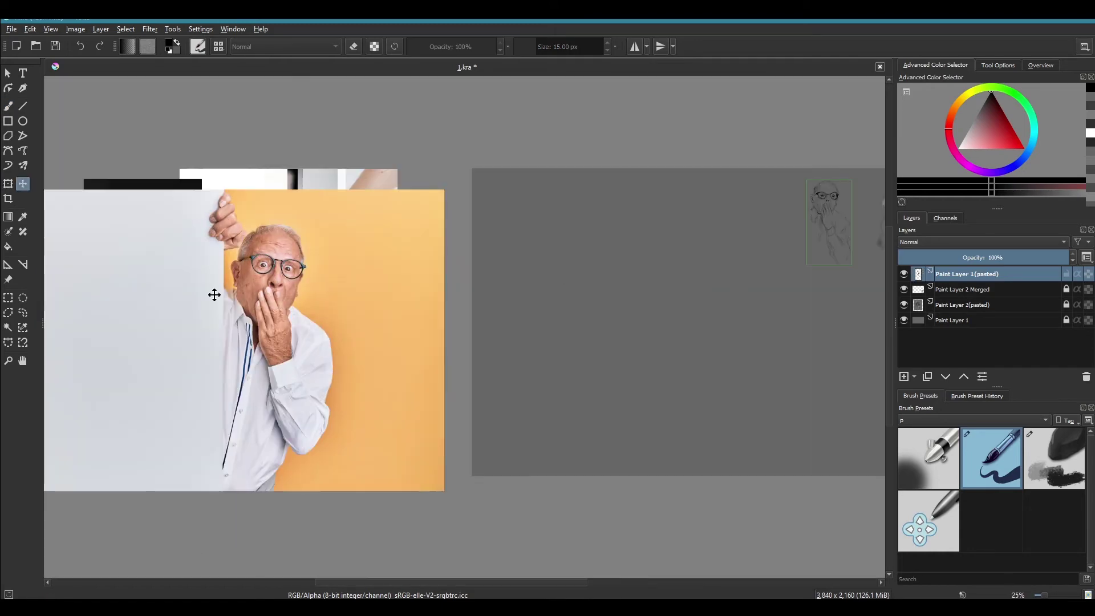
# Save the document and sketch the arm, hand, finger and wrist outlines
pyautogui.hotkey('ctrl', 's')
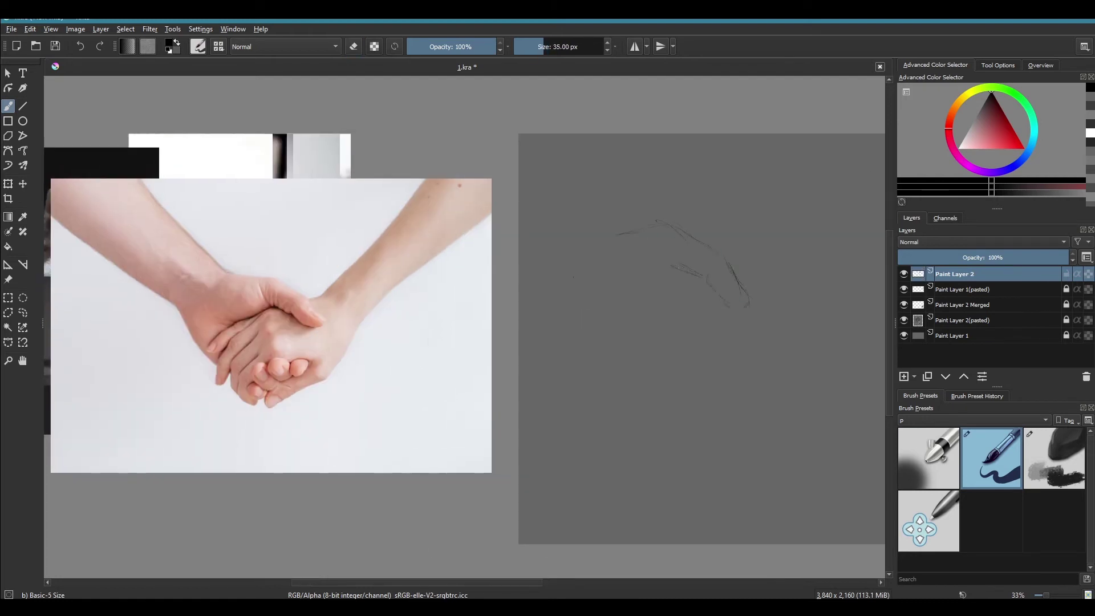
pyautogui.moveTo(675, 265); pyautogui.dragTo(624, 302)
pyautogui.moveTo(650, 227)
pyautogui.mouseDown()
pyautogui.moveTo(596, 216)
pyautogui.moveTo(521, 171)
pyautogui.mouseUp()
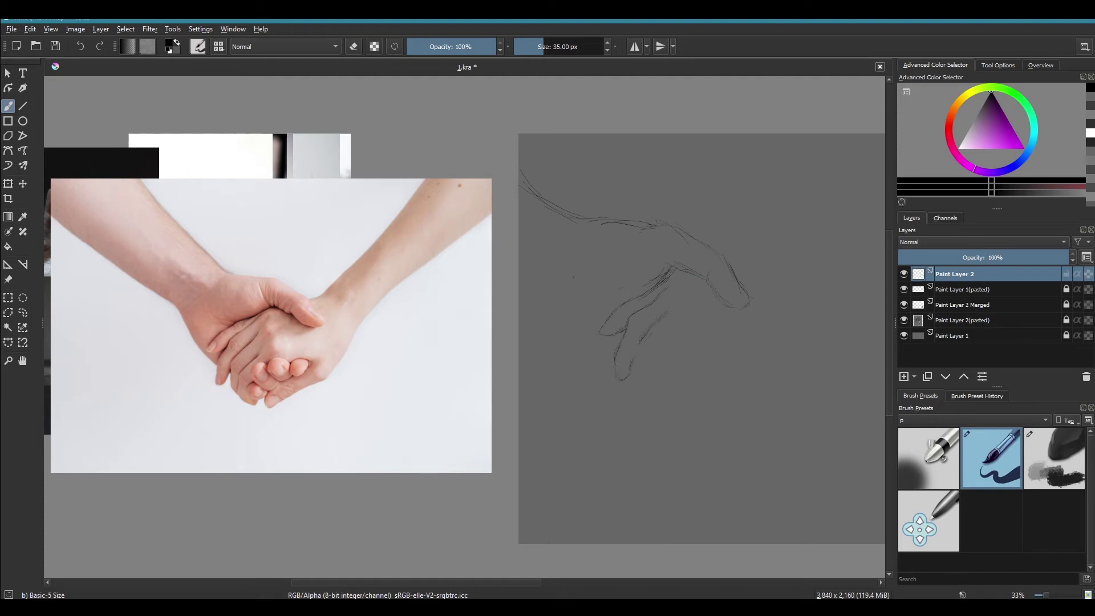
pyautogui.moveTo(668, 311); pyautogui.dragTo(634, 368)
pyautogui.moveTo(654, 299)
pyautogui.mouseDown()
pyautogui.moveTo(626, 330)
pyautogui.moveTo(647, 398)
pyautogui.mouseUp()
pyautogui.moveTo(648, 358)
pyautogui.mouseDown()
pyautogui.moveTo(676, 336)
pyautogui.moveTo(712, 354)
pyautogui.mouseUp()
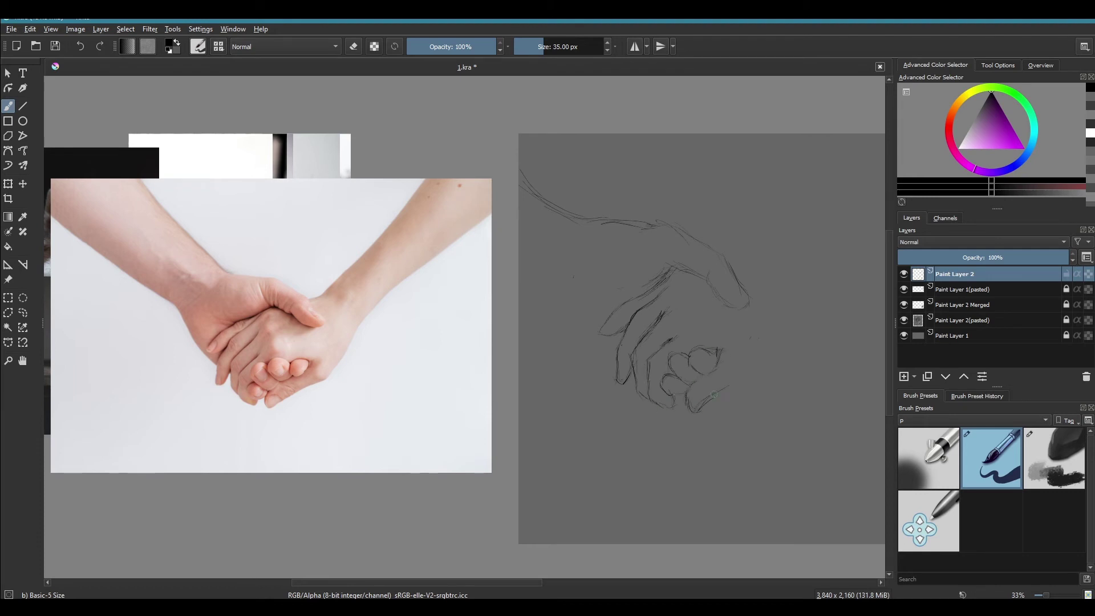
# Redraw the fingertip and lower finger line, and add the upper-right arm contour and hatching
pyautogui.hotkey('ctrl', 'z')
pyautogui.moveTo(716, 349); pyautogui.dragTo(721, 357)
pyautogui.moveTo(690, 410)
pyautogui.mouseDown()
pyautogui.moveTo(724, 393)
pyautogui.moveTo(793, 289)
pyautogui.mouseUp()
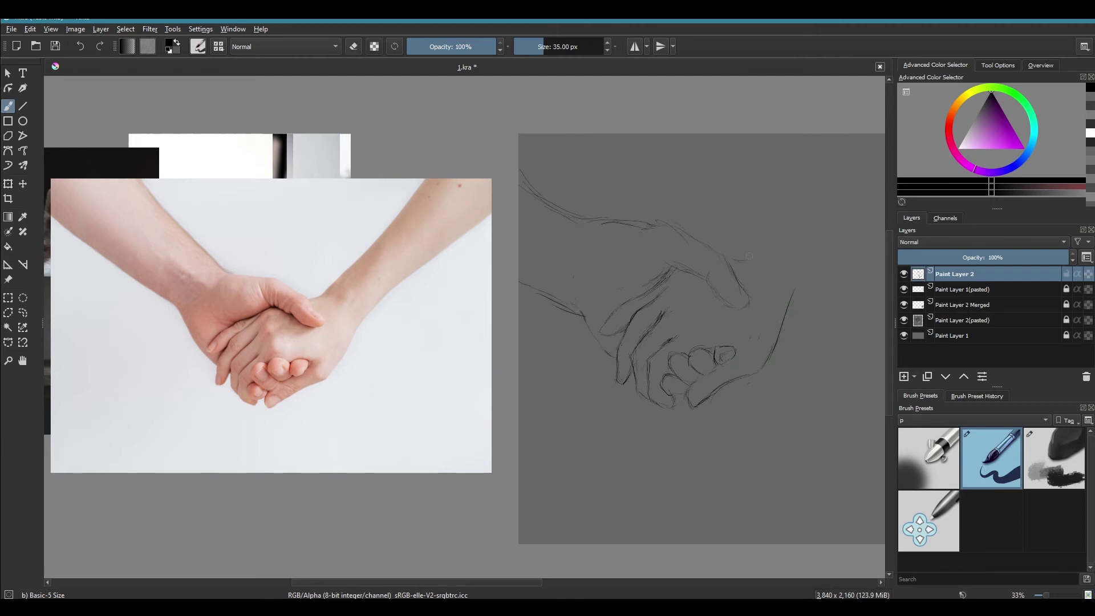
pyautogui.moveTo(809, 166); pyautogui.dragTo(753, 244)
pyautogui.moveTo(871, 214); pyautogui.dragTo(824, 260)
pyautogui.moveTo(758, 203); pyautogui.dragTo(711, 252)
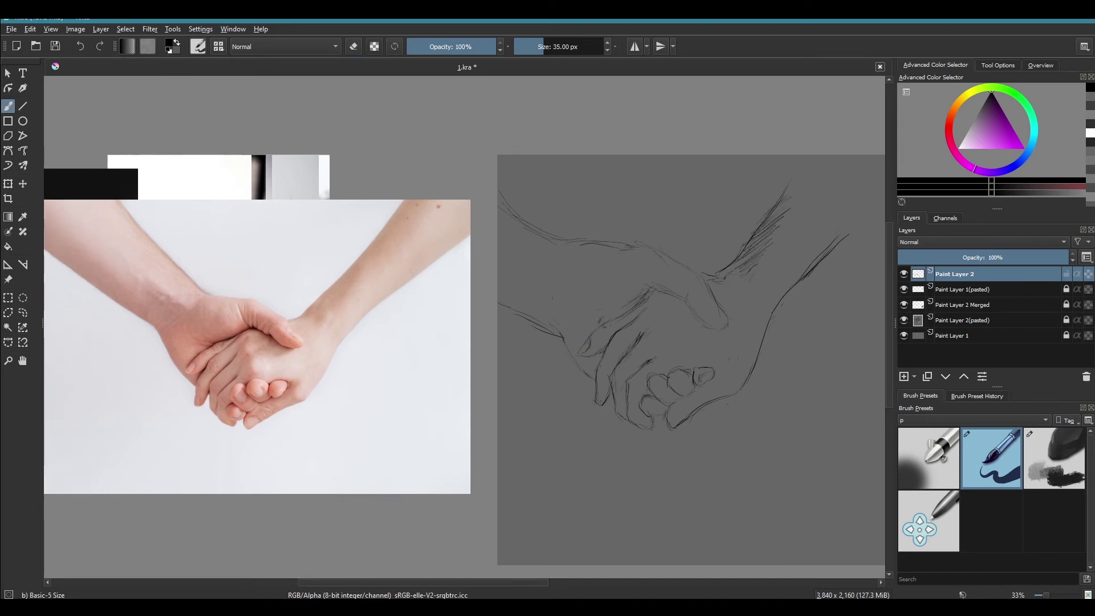
# Hatch the hands, darken the thumb tip, and move the sketch into the row of studies
pyautogui.moveTo(615, 316); pyautogui.dragTo(594, 325)
pyautogui.moveTo(691, 288)
pyautogui.mouseDown()
pyautogui.moveTo(649, 309)
pyautogui.moveTo(657, 301)
pyautogui.mouseUp()
pyautogui.moveTo(611, 341); pyautogui.dragTo(590, 371)
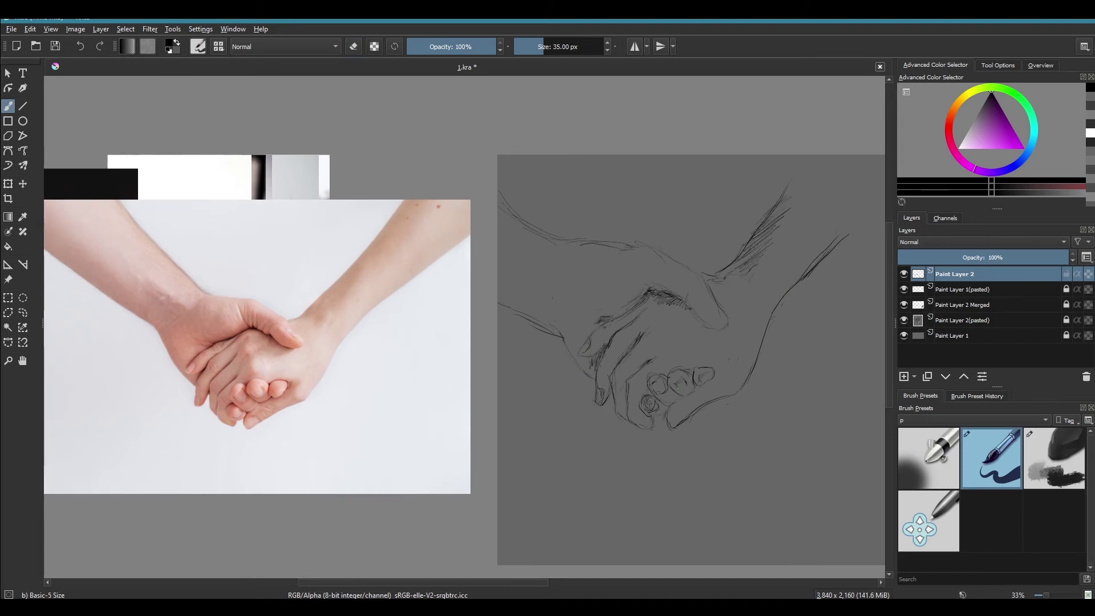
pyautogui.moveTo(573, 301); pyautogui.dragTo(558, 328)
pyautogui.moveTo(659, 271); pyautogui.dragTo(652, 287)
pyautogui.moveTo(668, 281); pyautogui.dragTo(662, 289)
pyautogui.moveTo(723, 317); pyautogui.dragTo(707, 329)
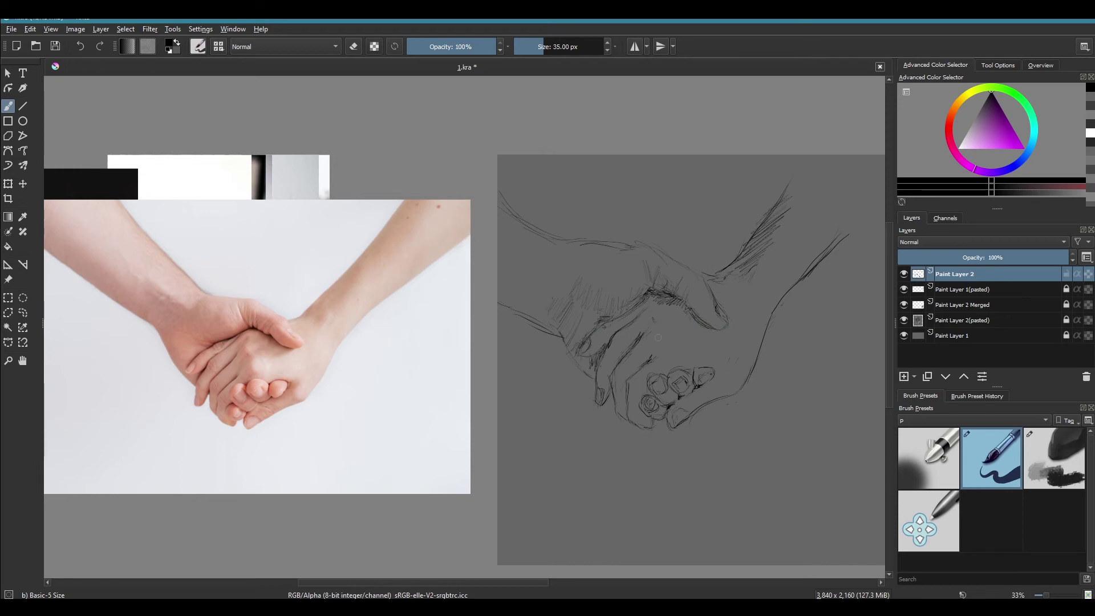
pyautogui.press('t')
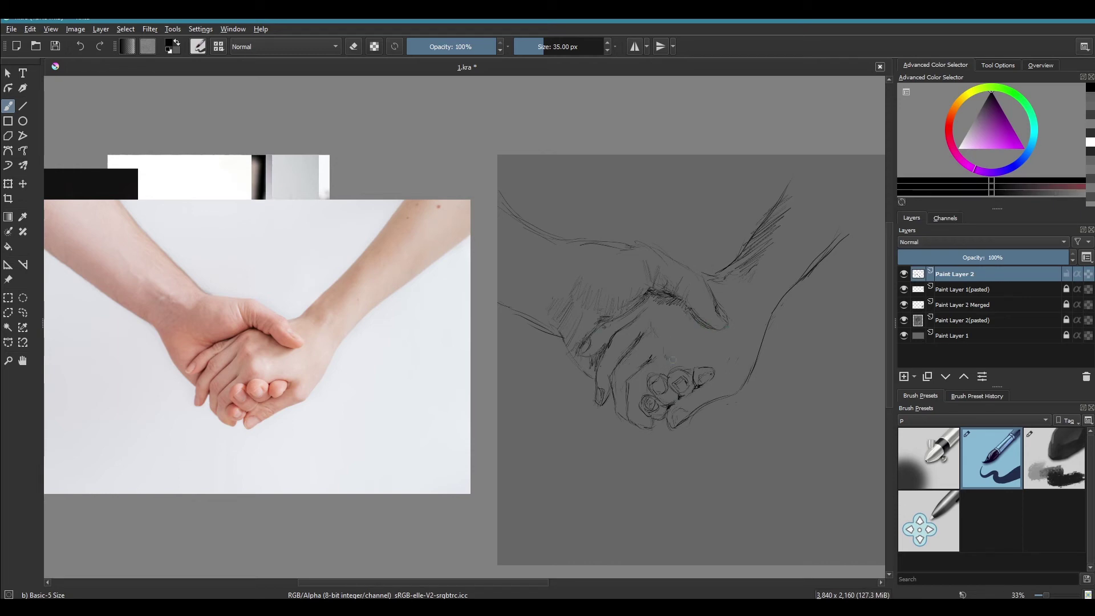
pyautogui.moveTo(699, 297); pyautogui.dragTo(341, 313)
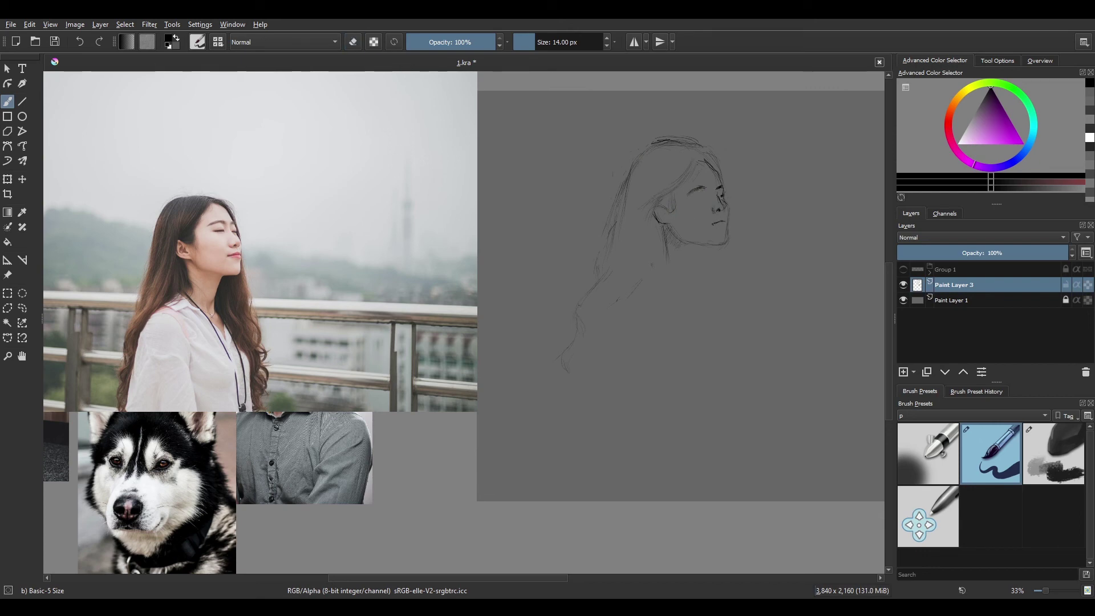
# Draw the woman's mouth, the hair lines near her ear and the neck line, toggling the eraser
pyautogui.press('e')
pyautogui.moveTo(711, 227); pyautogui.dragTo(724, 224)
pyautogui.moveTo(668, 189); pyautogui.dragTo(665, 207)
pyautogui.moveTo(705, 248)
pyautogui.mouseDown()
pyautogui.moveTo(699, 262)
pyautogui.moveTo(734, 261)
pyautogui.moveTo(723, 231)
pyautogui.mouseUp()
pyautogui.press('e')
pyautogui.press('e')
# Add a hair curl at lower right and hatch shadows under the chin and left of the face
pyautogui.moveTo(736, 300); pyautogui.dragTo(731, 324)
pyautogui.moveTo(717, 247); pyautogui.dragTo(700, 270)
pyautogui.moveTo(651, 218); pyautogui.dragTo(641, 236)
pyautogui.moveTo(659, 229); pyautogui.dragTo(638, 276)
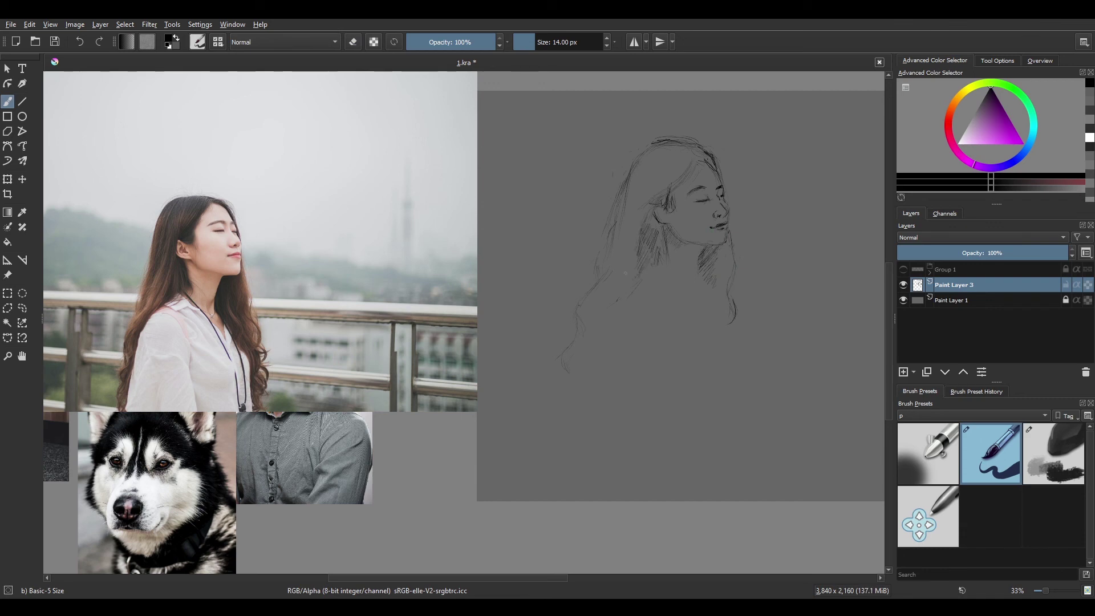
# Add long flowing hair strokes at the lower left and right, then prepare a charcoal shading layer
pyautogui.press('e')
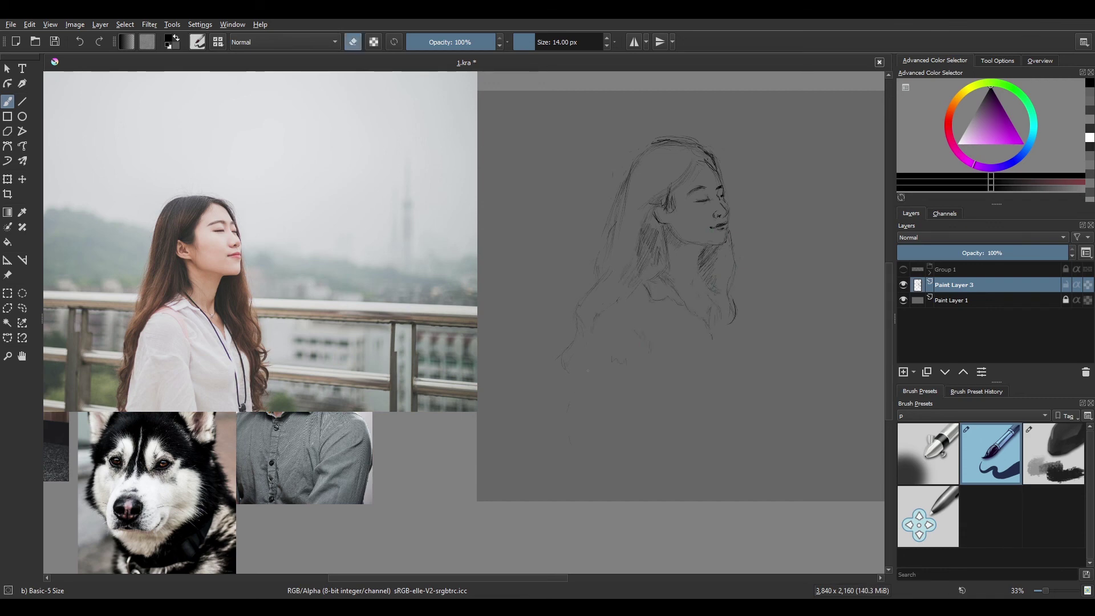
pyautogui.press('e')
pyautogui.moveTo(599, 321); pyautogui.dragTo(578, 392)
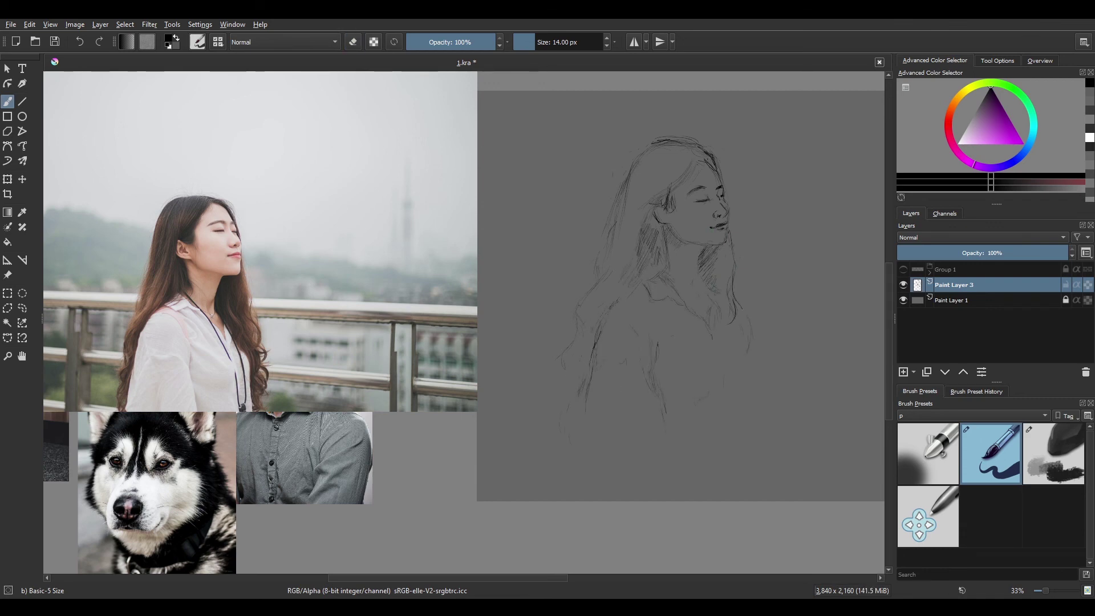
pyautogui.moveTo(742, 357); pyautogui.dragTo(758, 328)
pyautogui.moveTo(600, 281); pyautogui.dragTo(584, 342)
pyautogui.press('/')
pyautogui.press('Insert')
# Shade the hair, lower hair and neck shadow in grey with the soft charcoal brush
pyautogui.keyDown('ctrl'); pyautogui.click(661, 235); pyautogui.keyUp('ctrl')
pyautogui.moveTo(633, 240)
pyautogui.mouseDown()
pyautogui.moveTo(657, 194)
pyautogui.moveTo(632, 283)
pyautogui.moveTo(625, 268)
pyautogui.moveTo(648, 197)
pyautogui.moveTo(596, 279)
pyautogui.mouseUp()
pyautogui.moveTo(707, 246); pyautogui.dragTo(733, 313)
pyautogui.moveTo(627, 202); pyautogui.dragTo(602, 336)
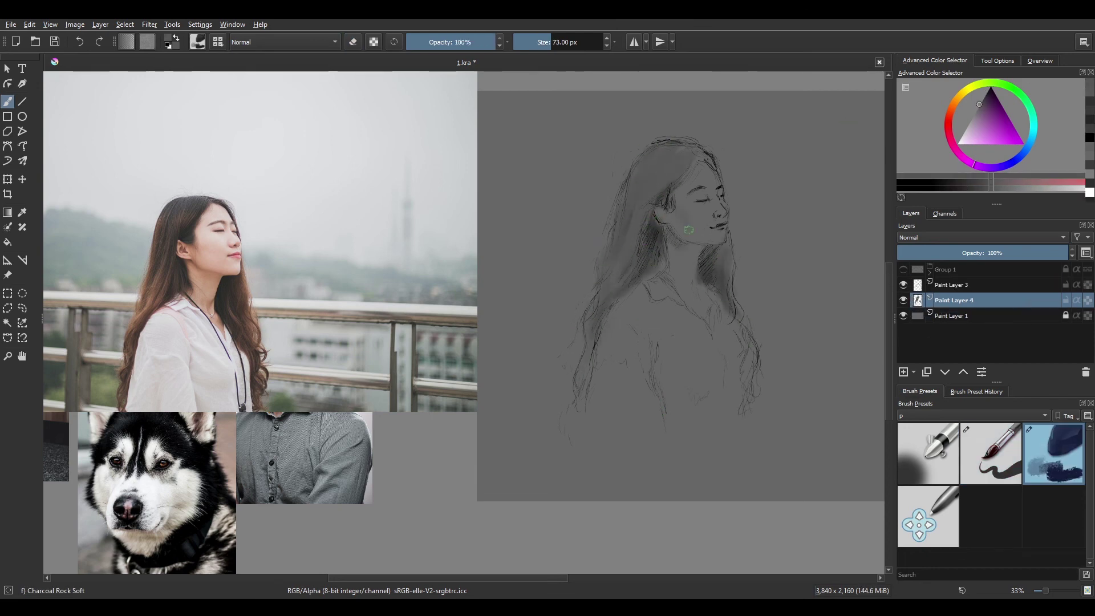
# Add dark strokes to the upper hair on the line layer with the thin basic brush
pyautogui.click(979, 429)
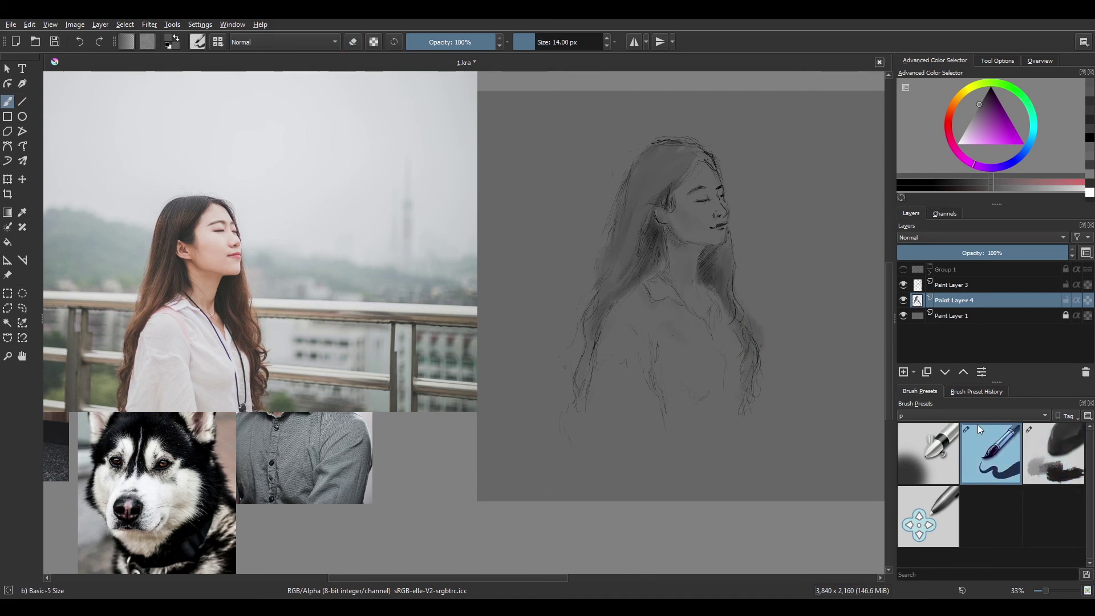
pyautogui.click(951, 284)
pyautogui.moveTo(701, 149); pyautogui.dragTo(679, 171)
pyautogui.moveTo(681, 159); pyautogui.dragTo(625, 217)
pyautogui.moveTo(687, 151); pyautogui.dragTo(667, 165)
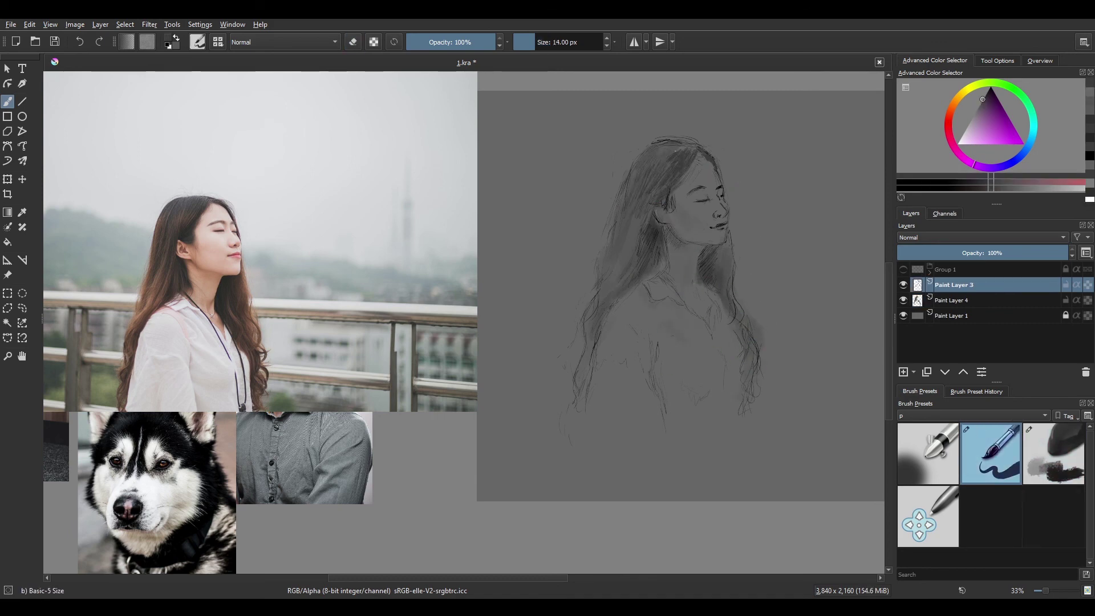
# On a new layer, brush a faint white chest highlight with soft charcoal at 7% opacity, 103 px
pyautogui.press('x')
pyautogui.press('/')
pyautogui.press('Insert')
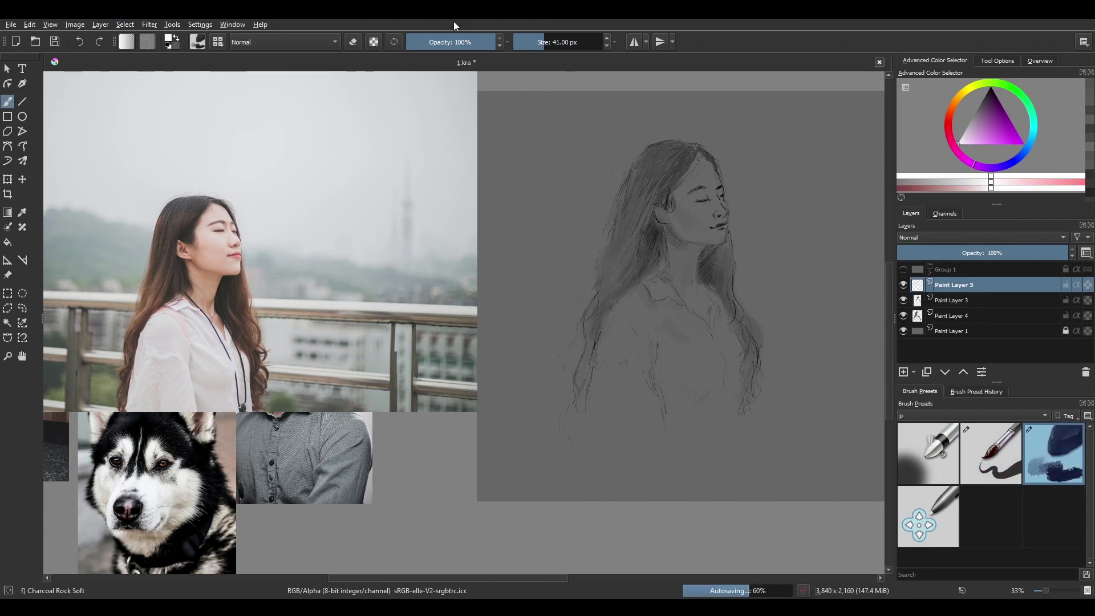
pyautogui.click(412, 41)
pyautogui.click(555, 41)
pyautogui.moveTo(616, 370); pyautogui.dragTo(677, 341)
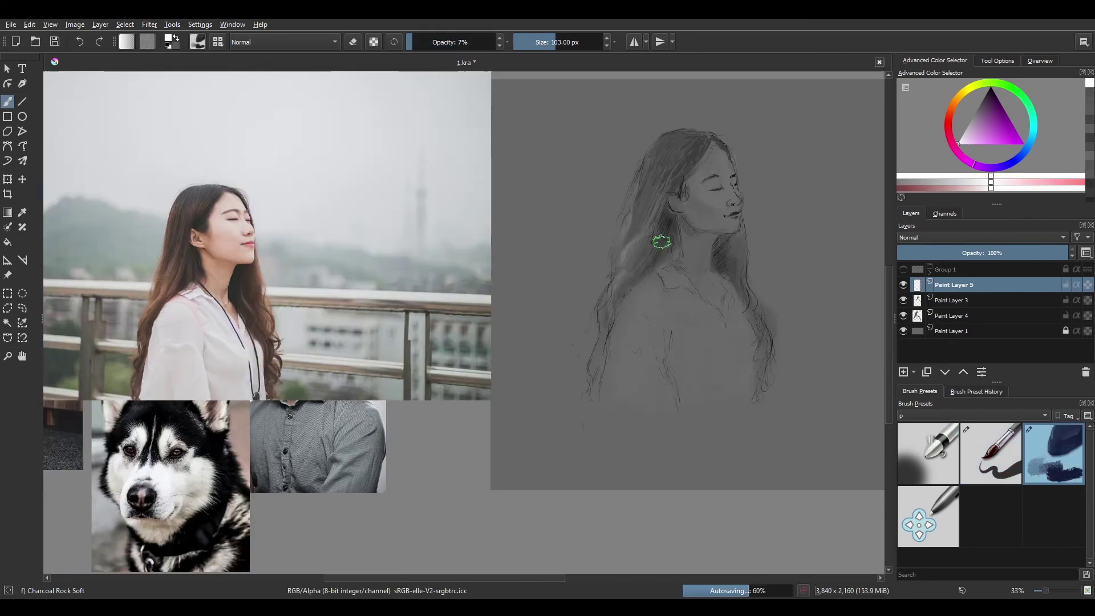